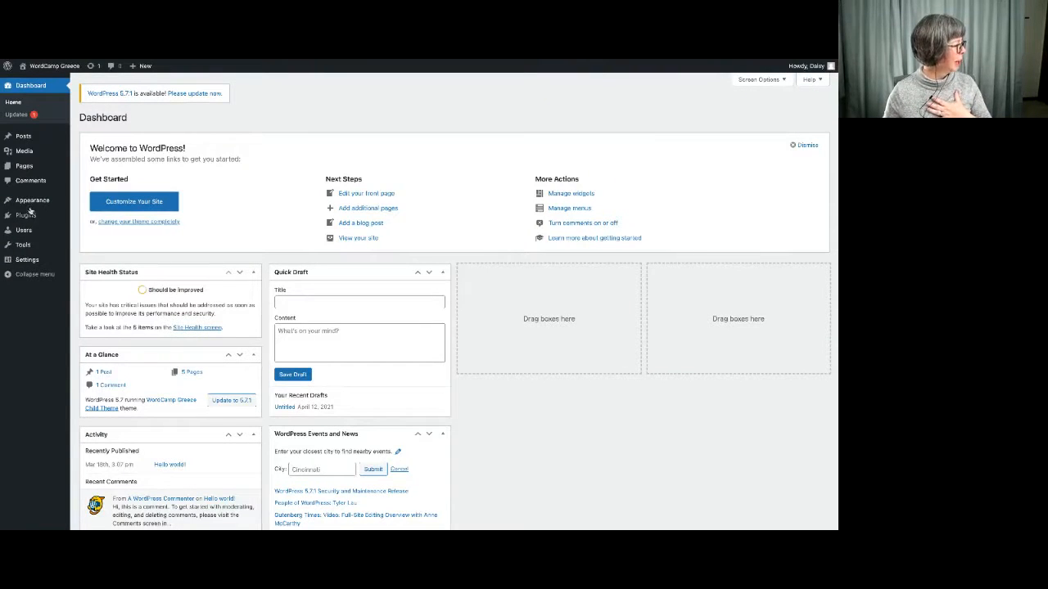
- Create a new post titled "Reusable Block Test"
{"action": "left_click", "coordinate": [23, 136]}
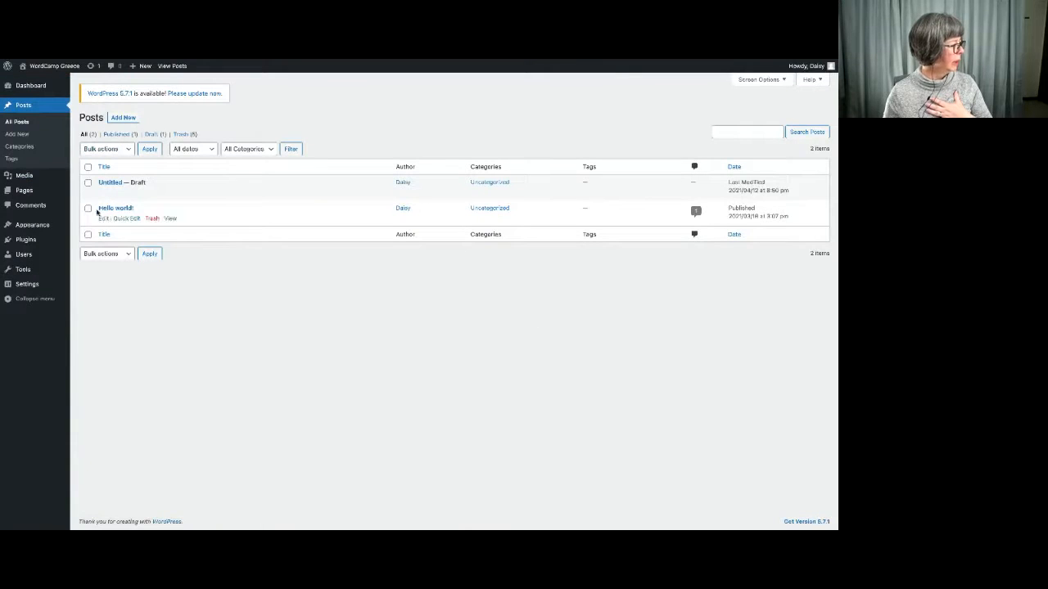
{"action": "left_click", "coordinate": [121, 118]}
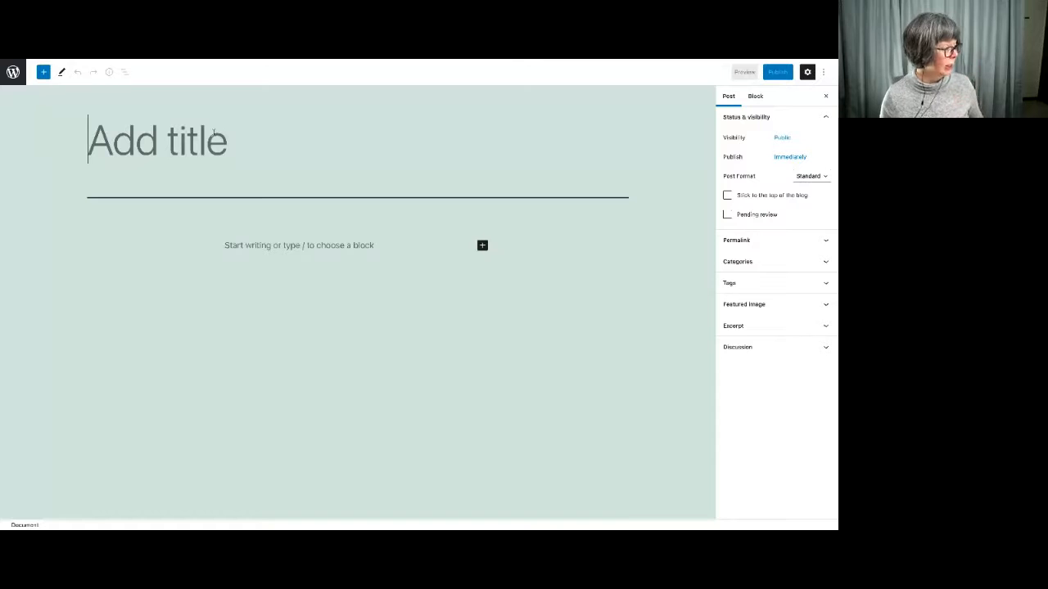
{"action": "type", "text": "R"}
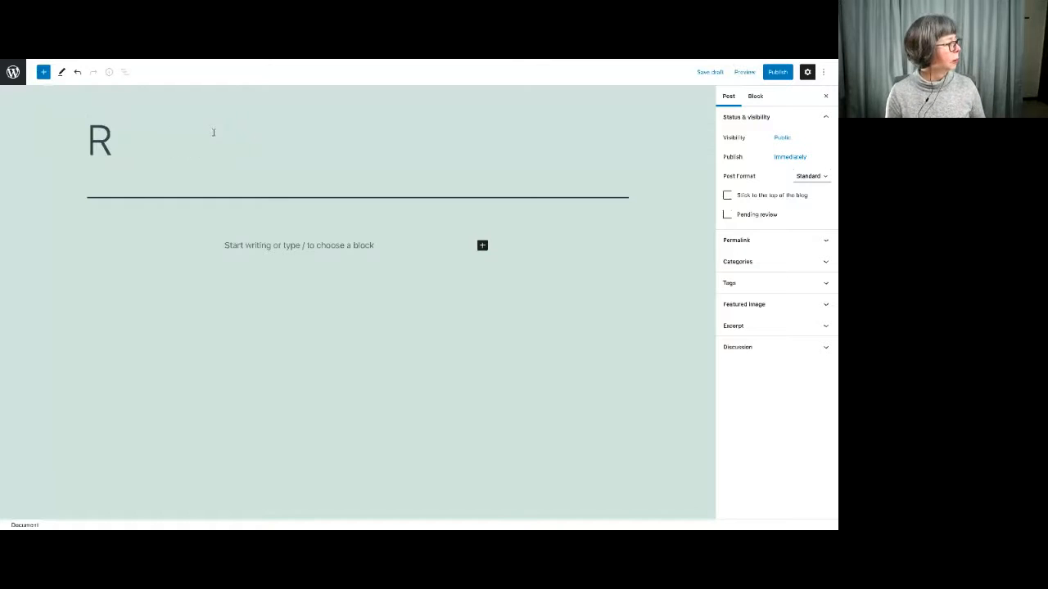
{"action": "type", "text": "ea"}
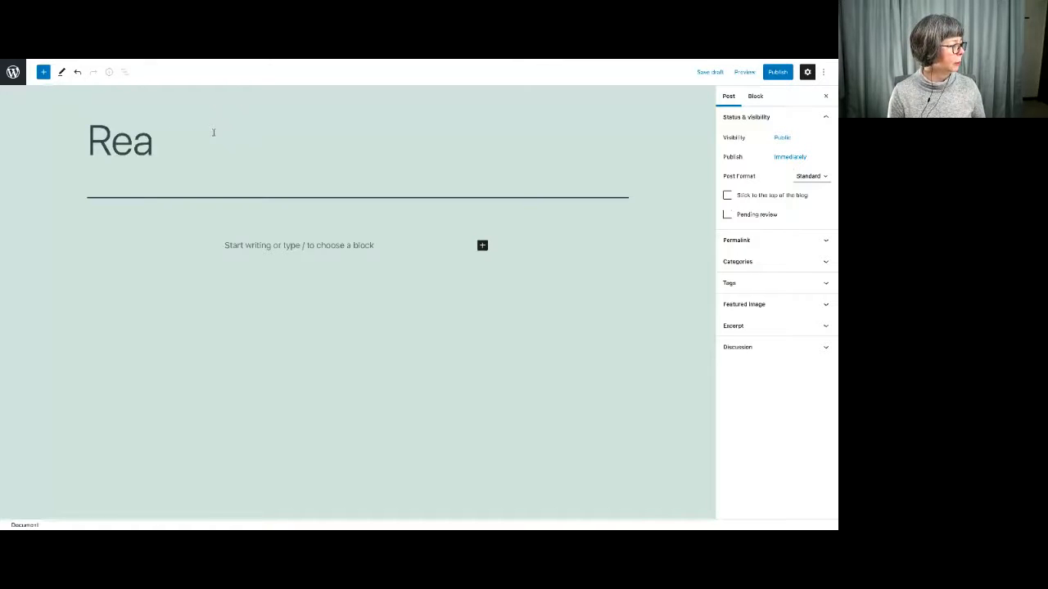
{"action": "key", "text": "BackSpace"}
{"action": "type", "text": "usable Block"}
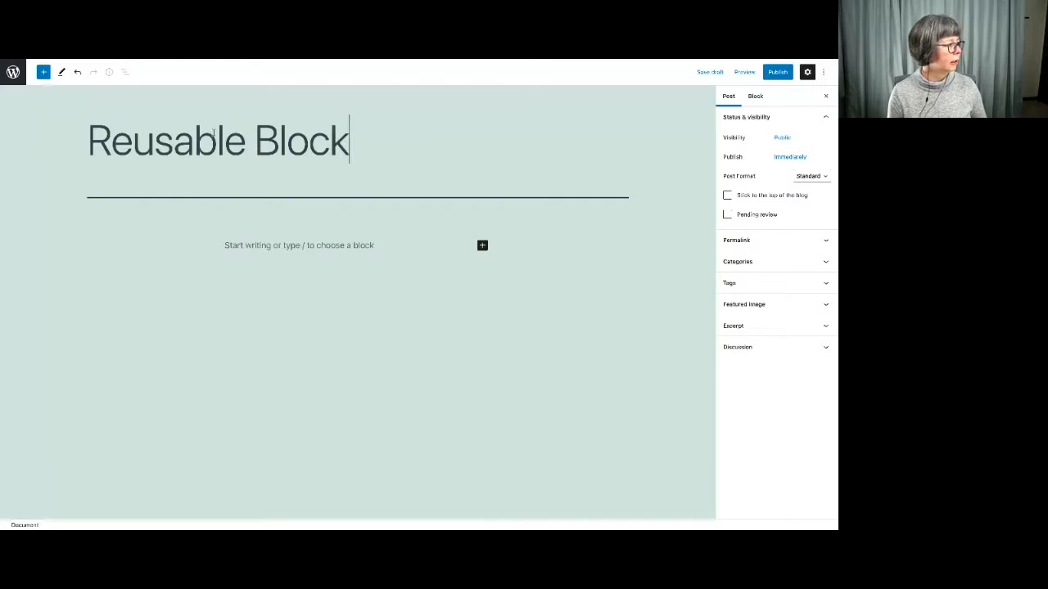
{"action": "type", "text": " Test"}
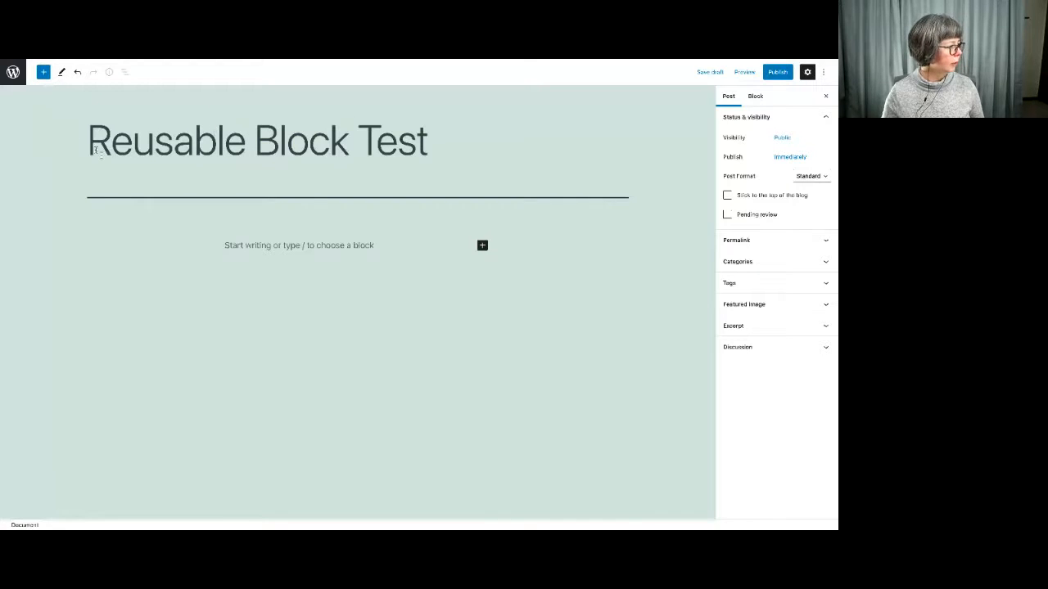
- Insert a Group block as the first block in the body of the post
{"action": "left_click", "coordinate": [242, 244]}
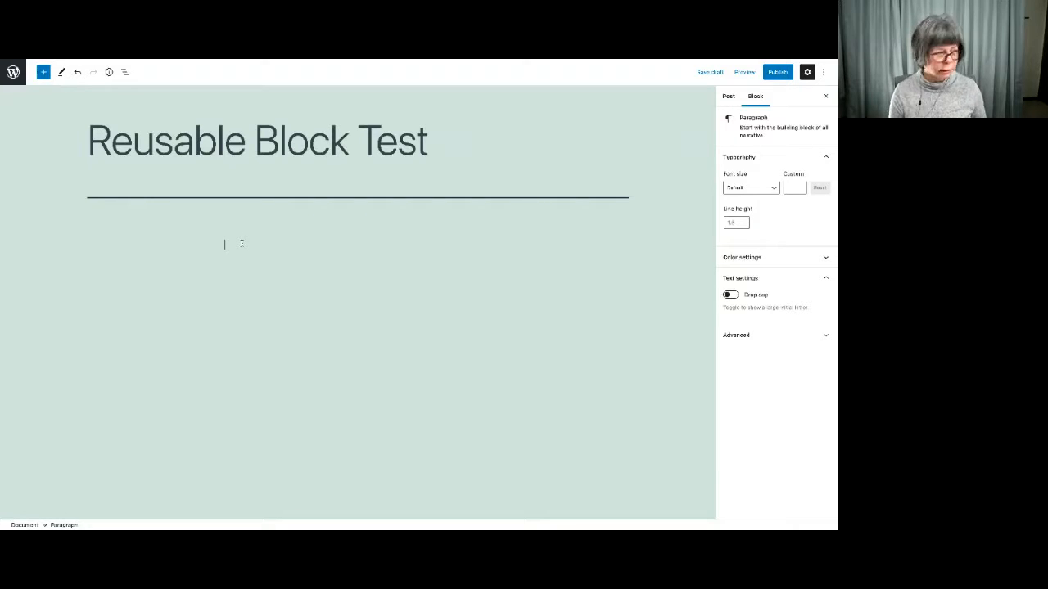
{"action": "type", "text": "/"}
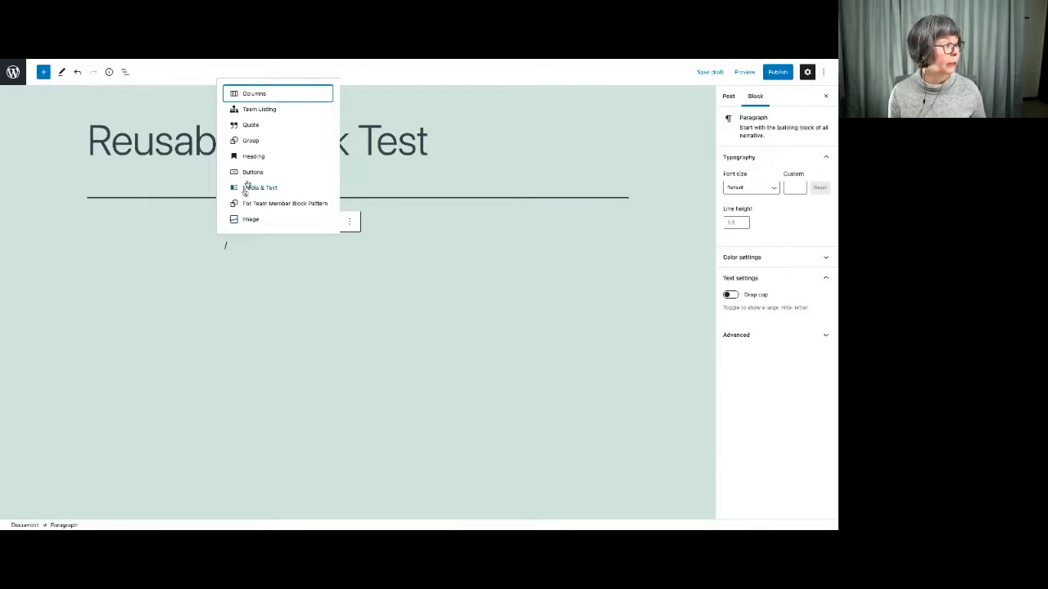
{"action": "left_click", "coordinate": [270, 141]}
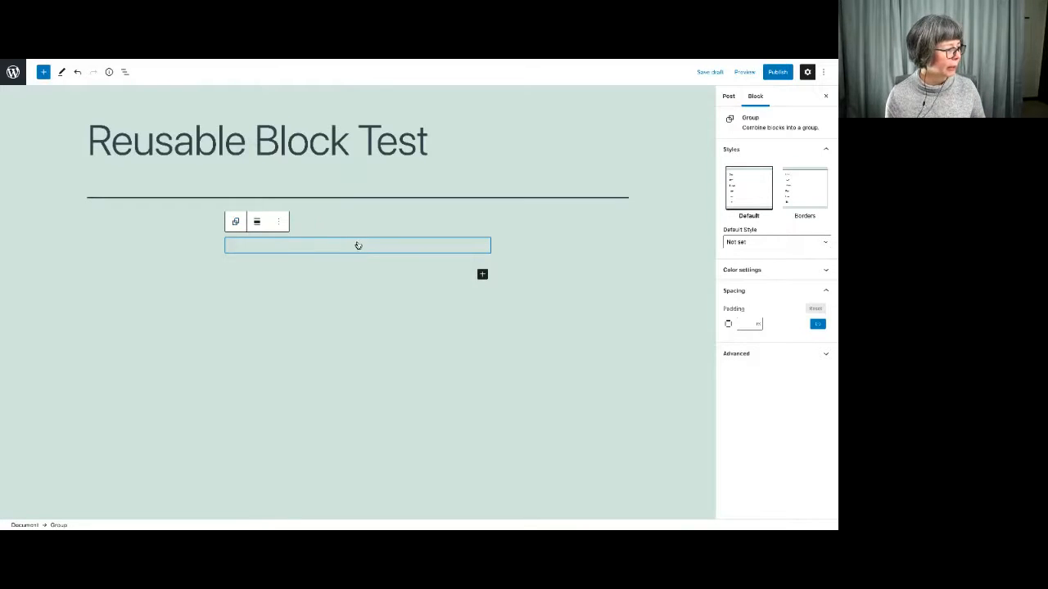
- Add a Heading block inside the empty group with the text "The Best Thing Ever"
{"action": "left_click", "coordinate": [358, 245]}
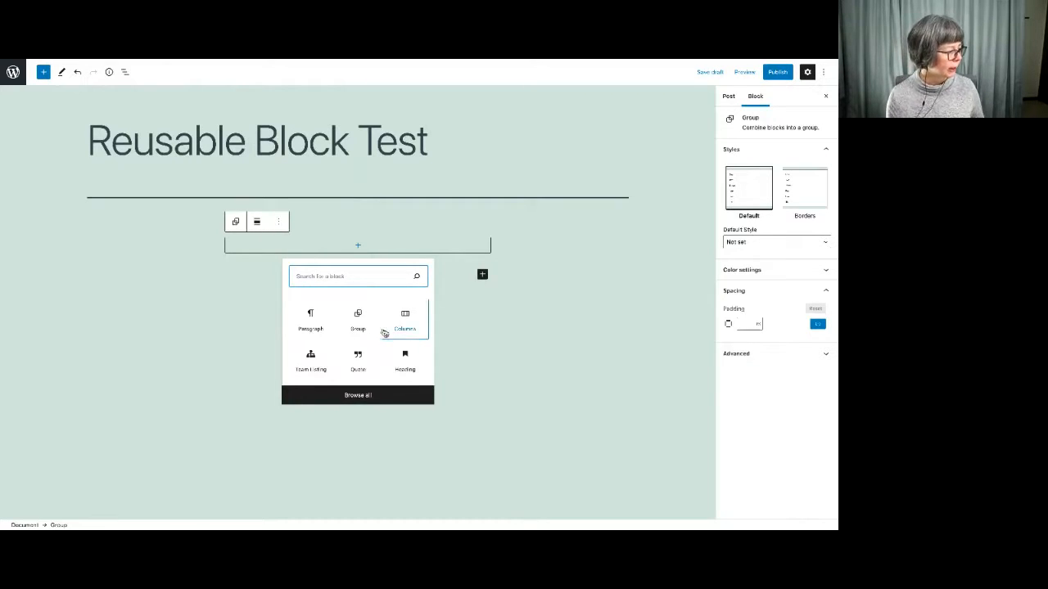
{"action": "left_click", "coordinate": [357, 246]}
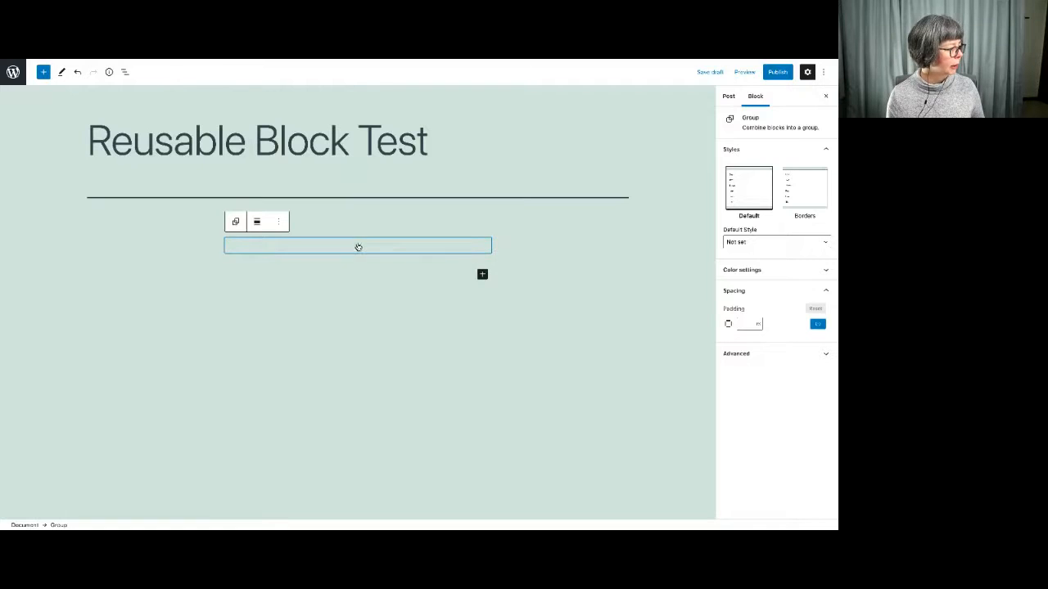
{"action": "left_click", "coordinate": [358, 247]}
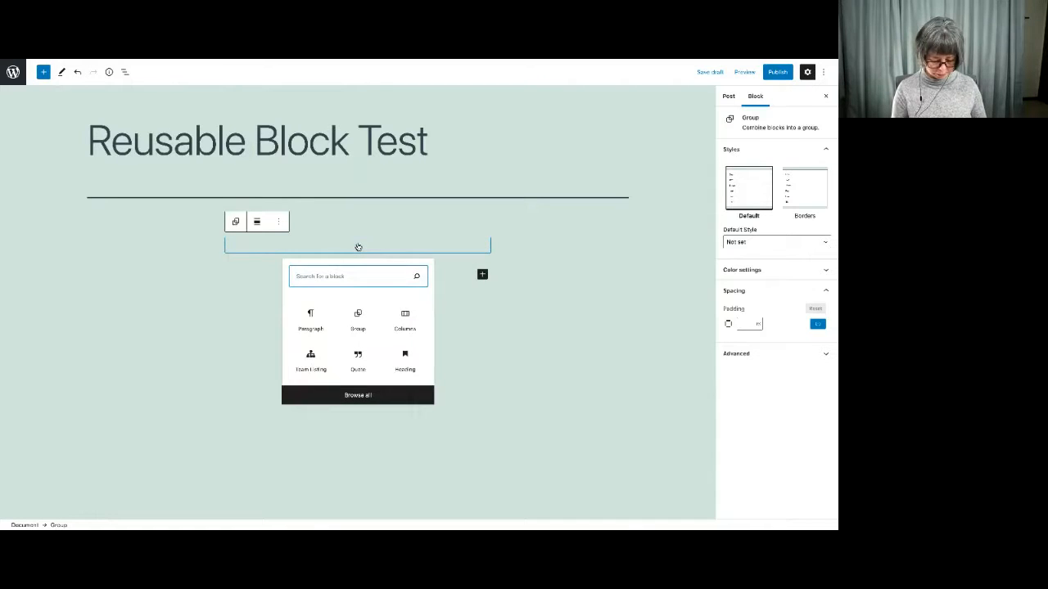
{"action": "type", "text": "head"}
{"action": "left_click", "coordinate": [310, 324]}
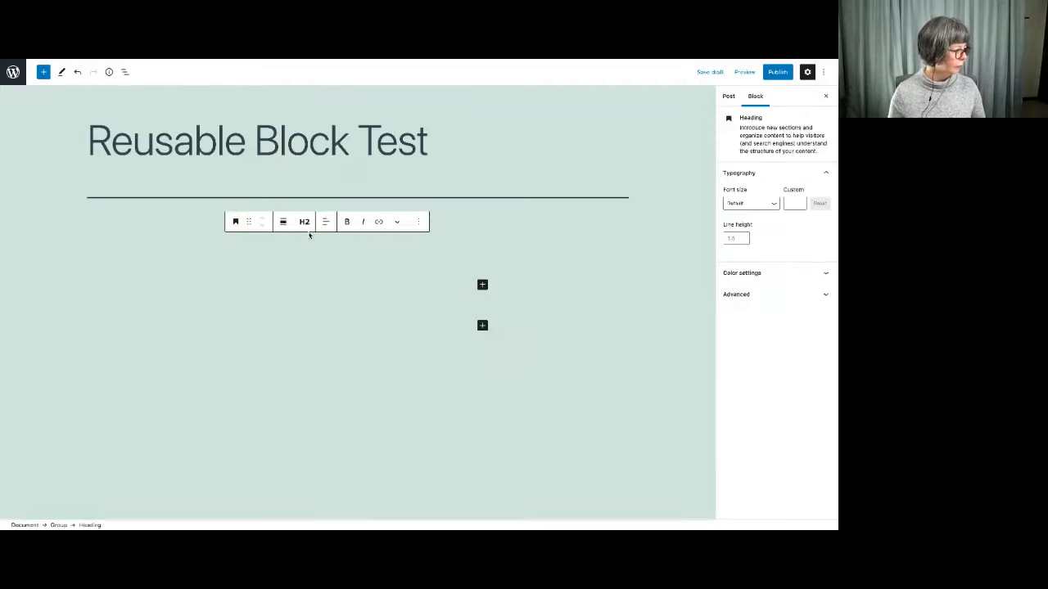
{"action": "type", "text": "The"}
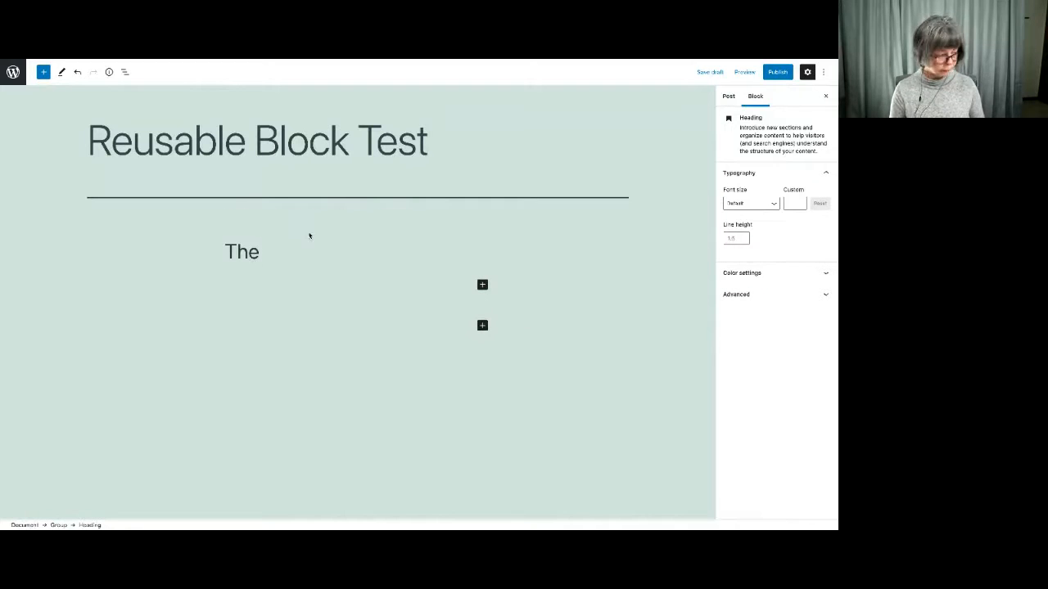
{"action": "type", "text": " Best"}
{"action": "key", "text": "BackSpace"}
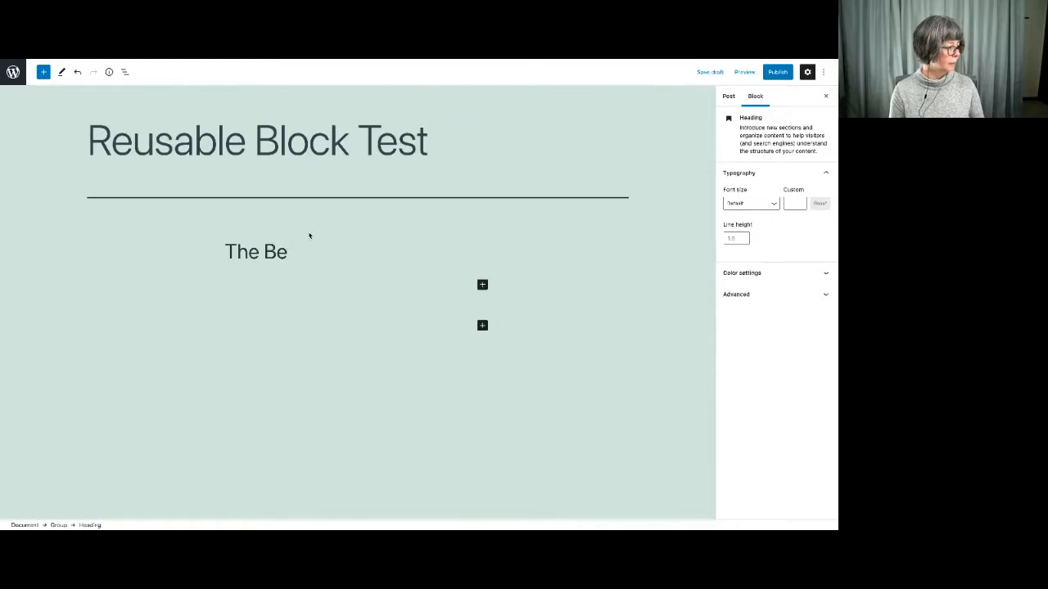
{"action": "type", "text": "st Thing Ever"}
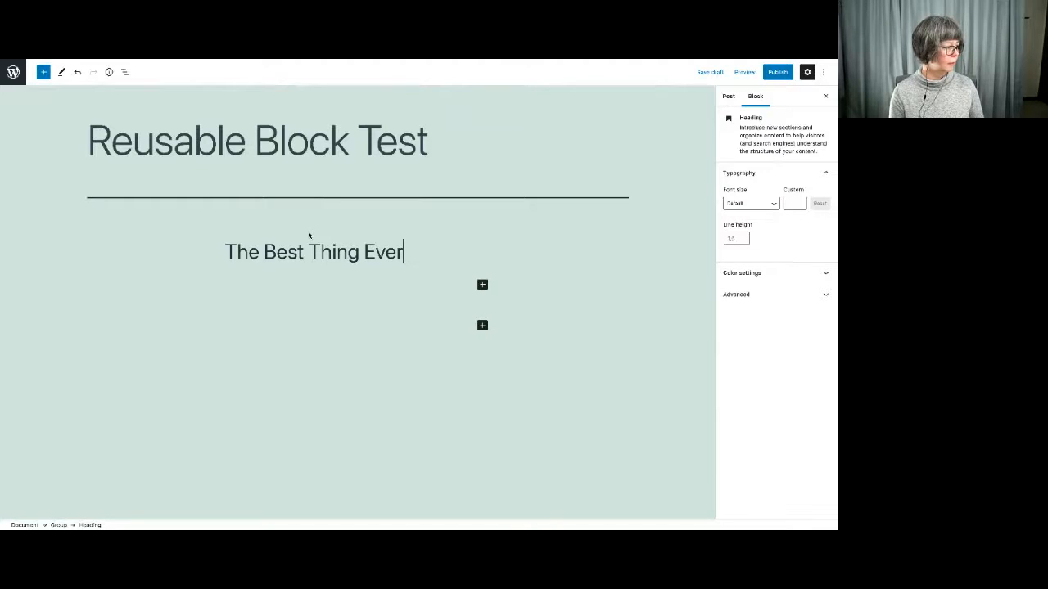
- Add a Buttons block below the heading in the group and label its button "Sign Up Now!"
{"action": "left_click", "coordinate": [483, 284]}
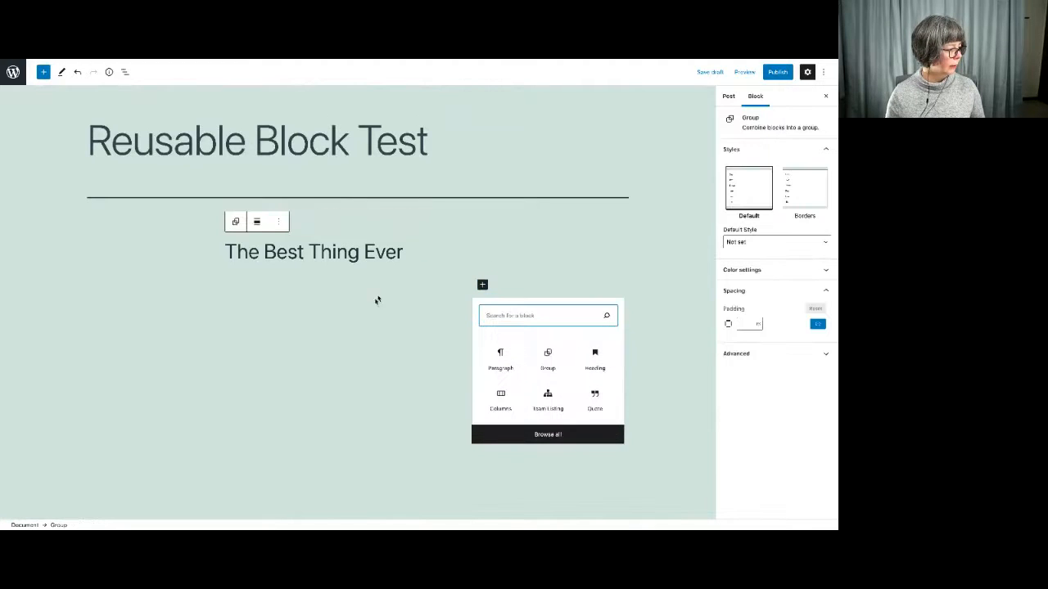
{"action": "type", "text": "bu"}
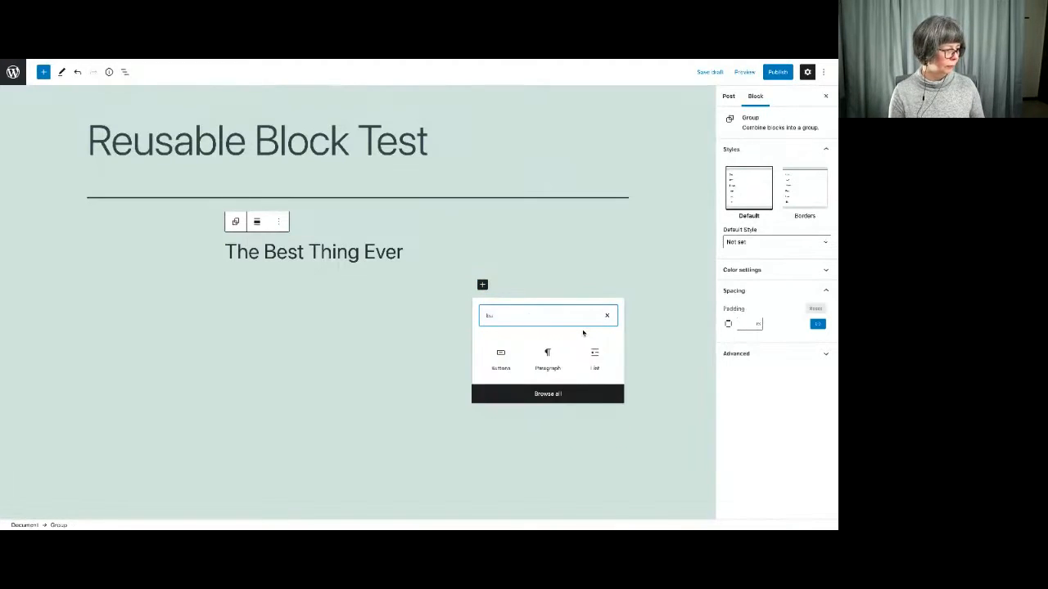
{"action": "type", "text": "tton"}
{"action": "left_click", "coordinate": [501, 358]}
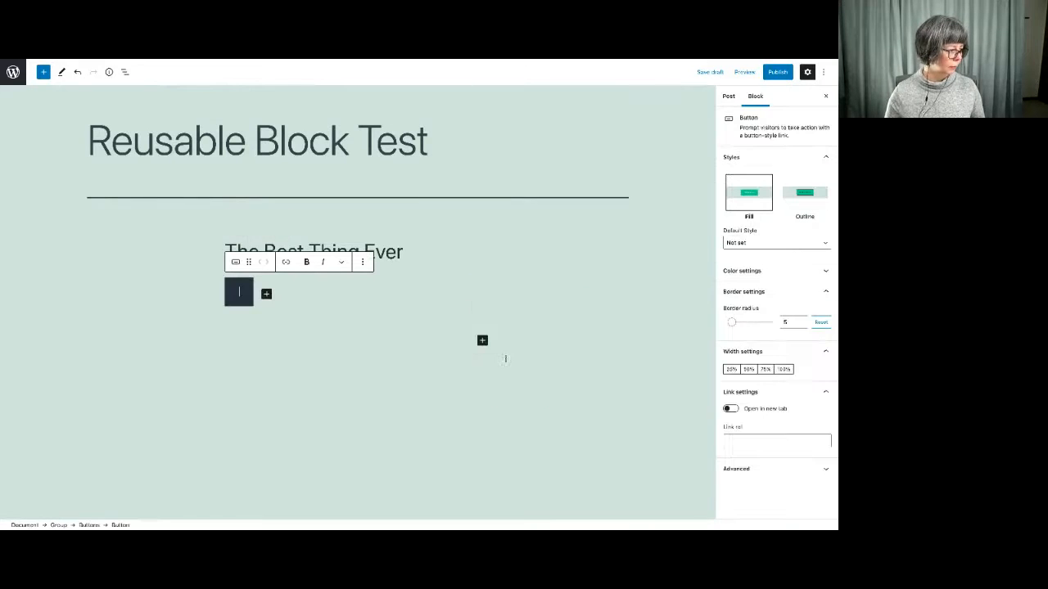
{"action": "type", "text": "Sign Up"}
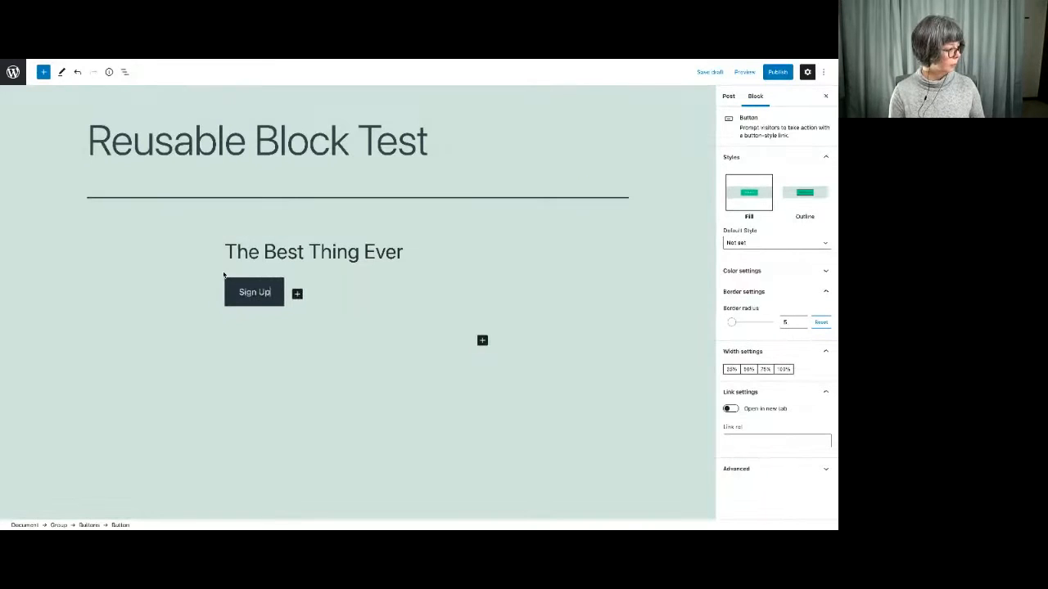
{"action": "type", "text": " Now!"}
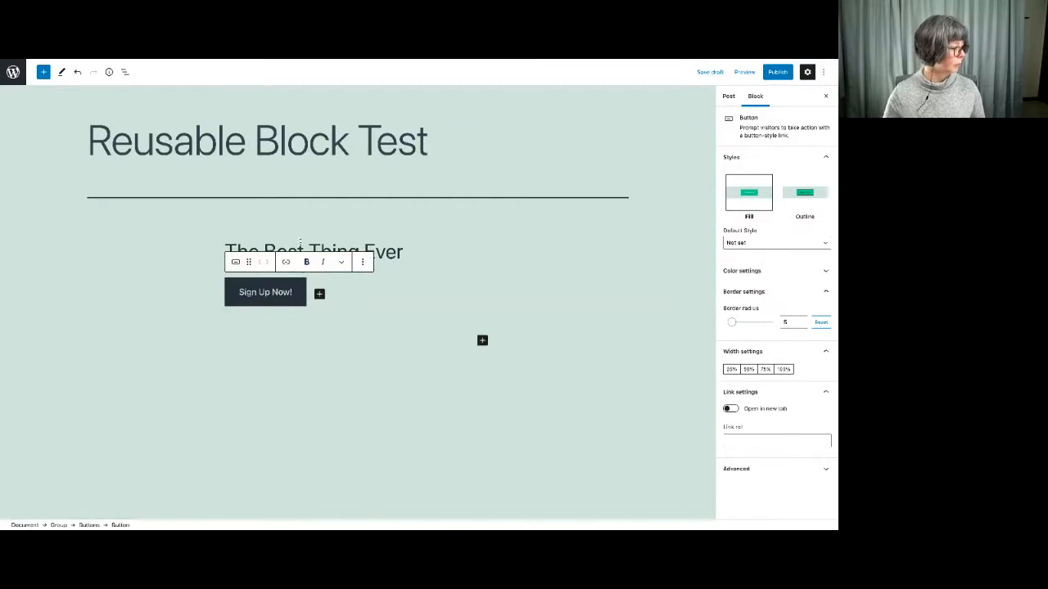
- Insert a Paragraph block between the heading and the button with the text "You won't want to miss this"
{"action": "left_click", "coordinate": [390, 283]}
{"action": "left_click", "coordinate": [372, 262]}
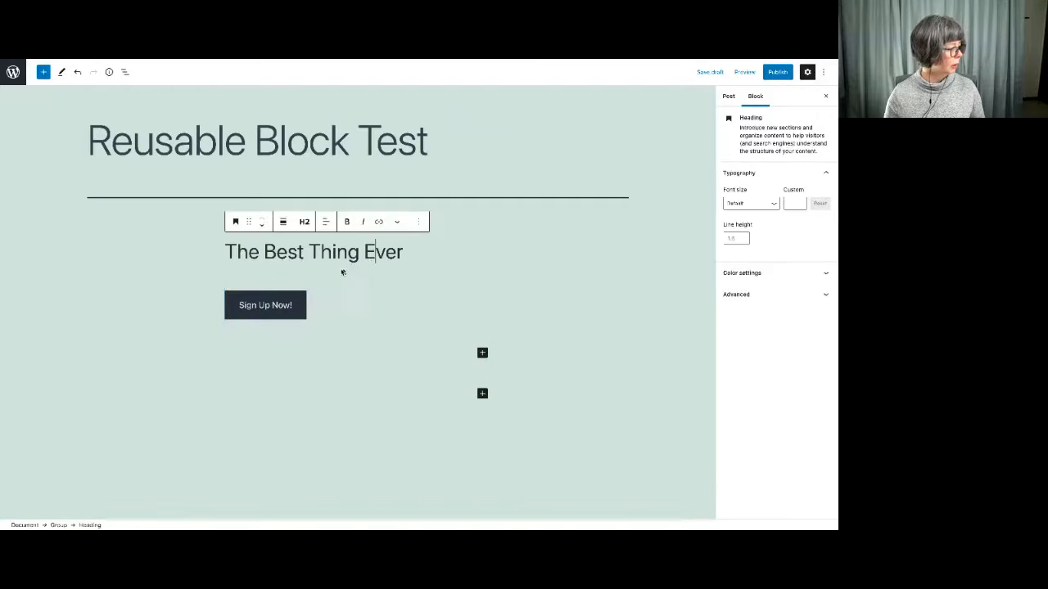
{"action": "left_click", "coordinate": [314, 271]}
{"action": "left_click", "coordinate": [358, 270]}
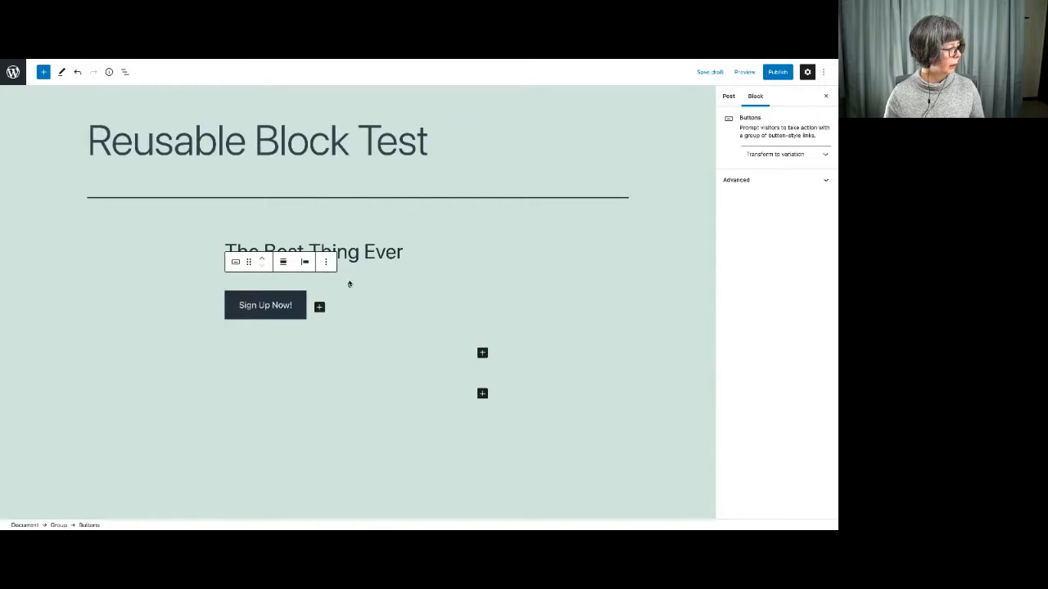
{"action": "left_click", "coordinate": [353, 272]}
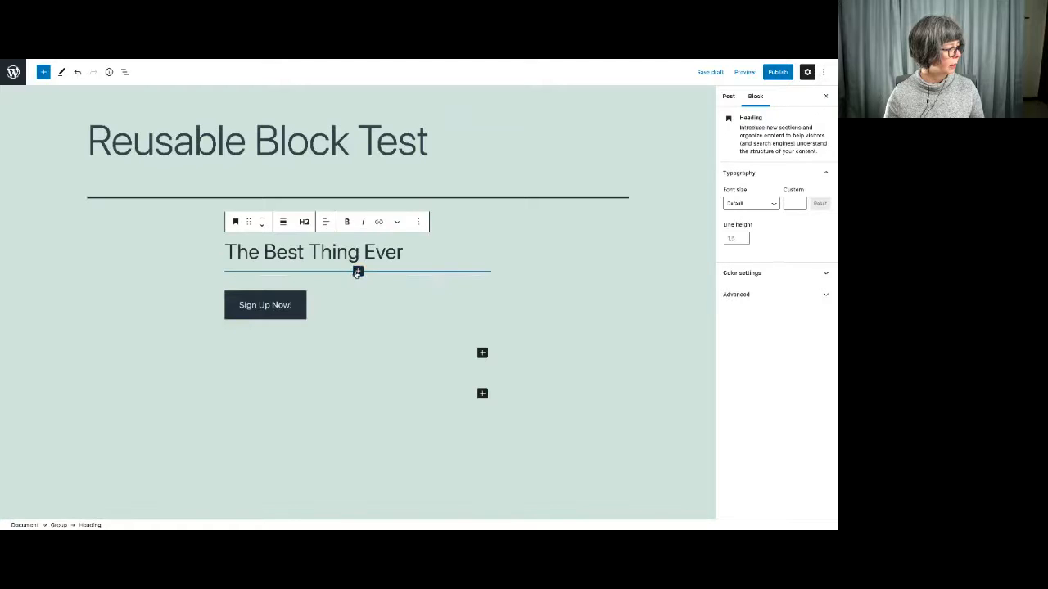
{"action": "left_click", "coordinate": [357, 272]}
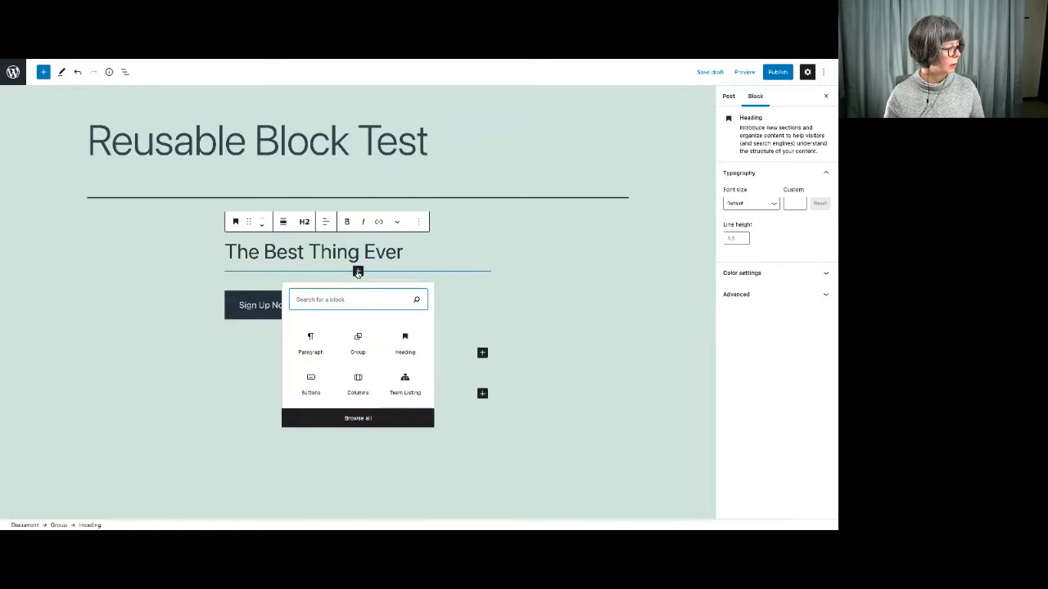
{"action": "left_click", "coordinate": [317, 345]}
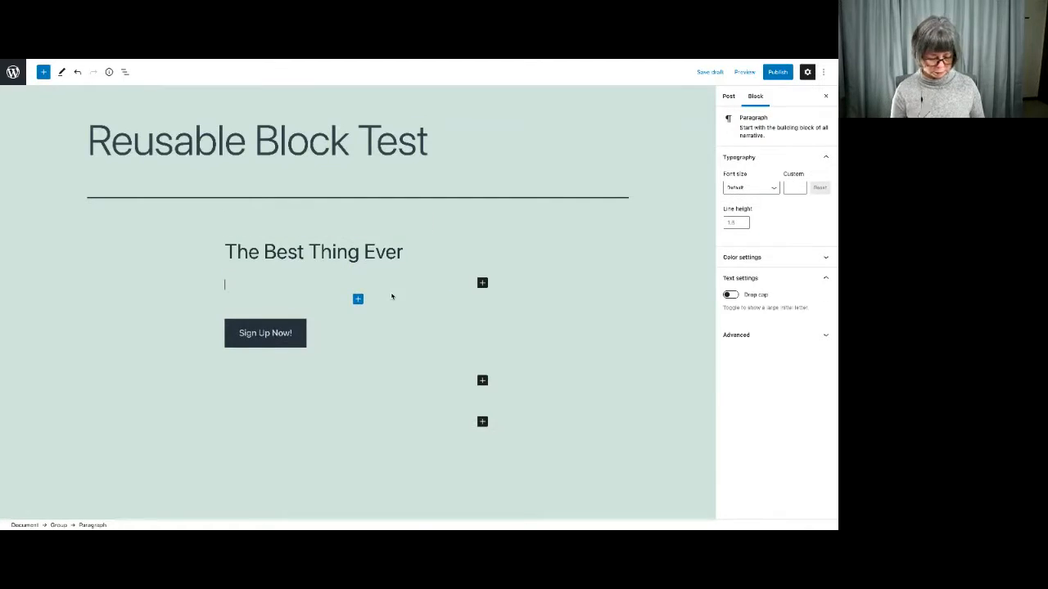
{"action": "scroll", "coordinate": [391, 296], "scroll_direction": "down", "scroll_amount": 1}
{"action": "type", "text": "Y"}
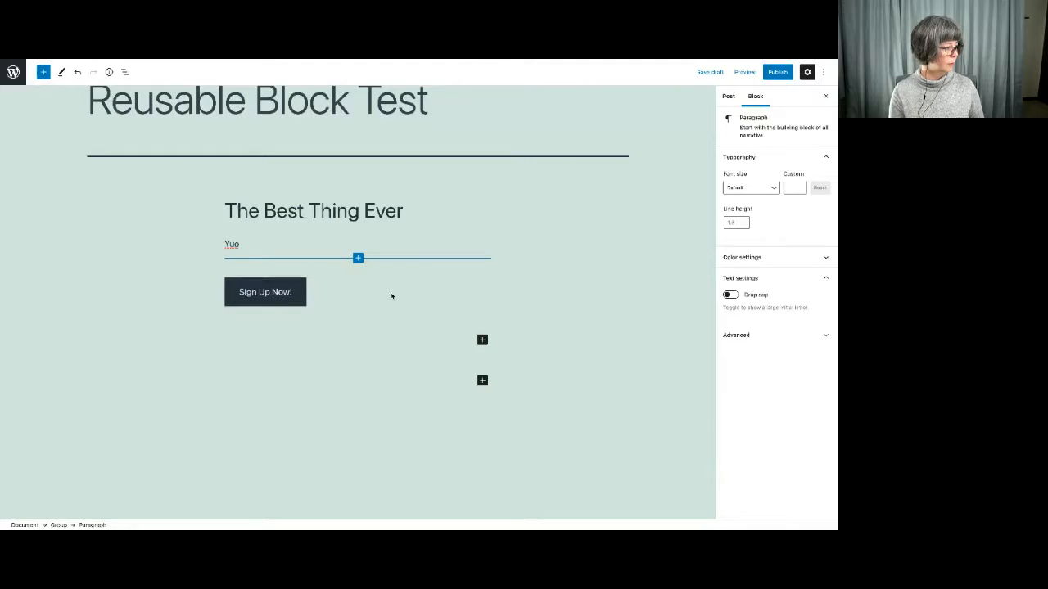
{"action": "type", "text": "ou won't want to miss this"}
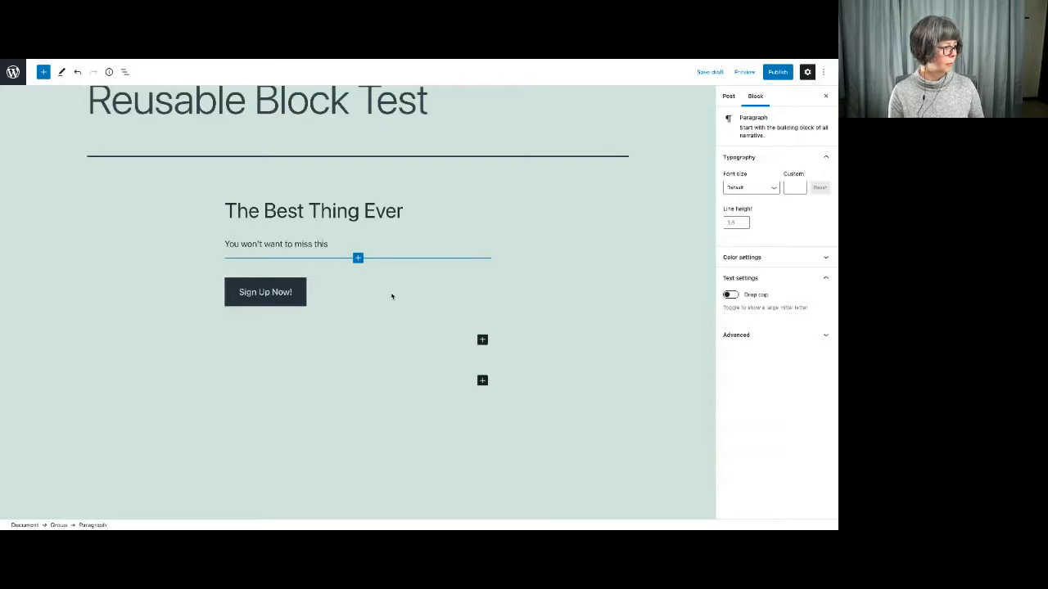
- Center the Sign Up Now! button within its Buttons block and apply the Outline style to it
{"action": "left_click", "coordinate": [360, 308]}
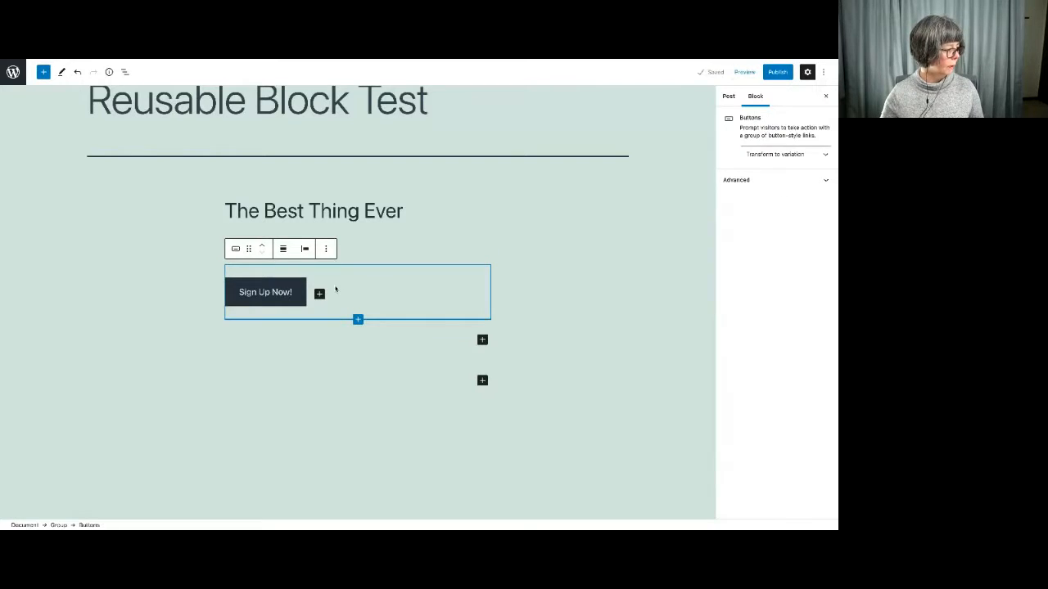
{"action": "left_click", "coordinate": [283, 249]}
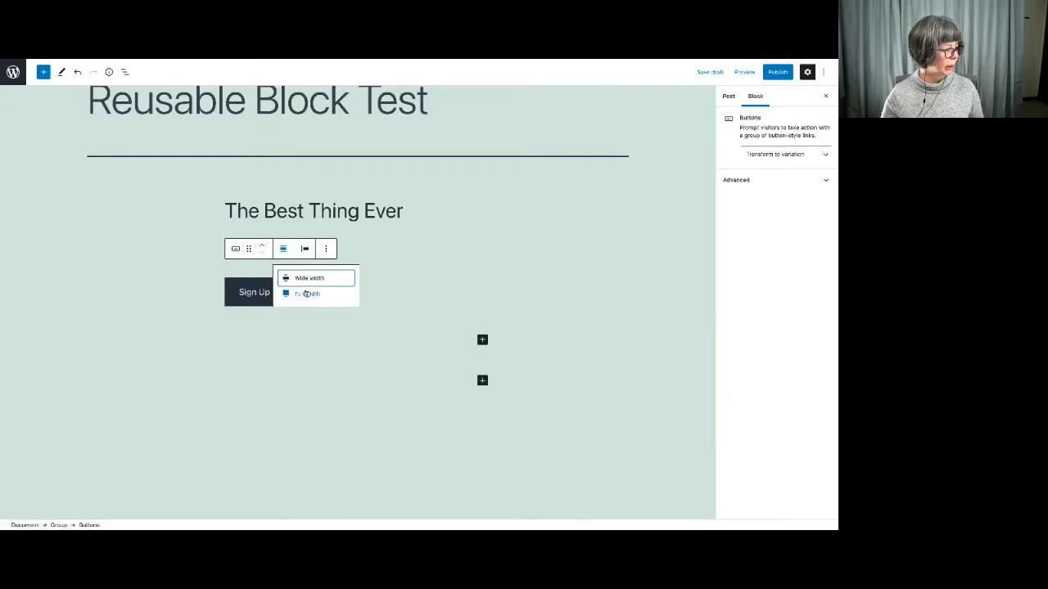
{"action": "left_click", "coordinate": [304, 249]}
{"action": "left_click", "coordinate": [336, 293]}
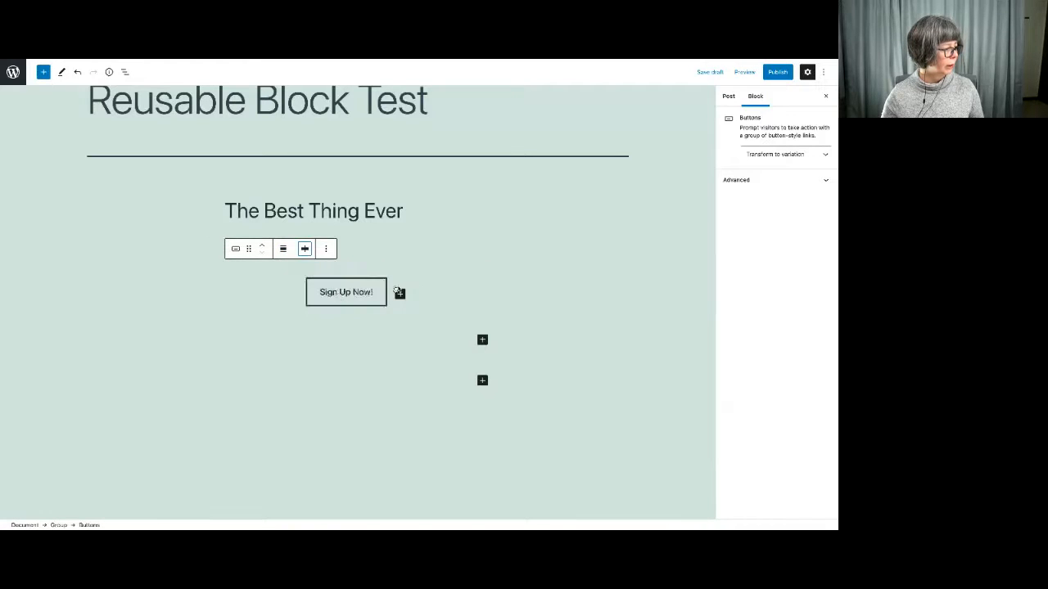
{"action": "left_click", "coordinate": [368, 282]}
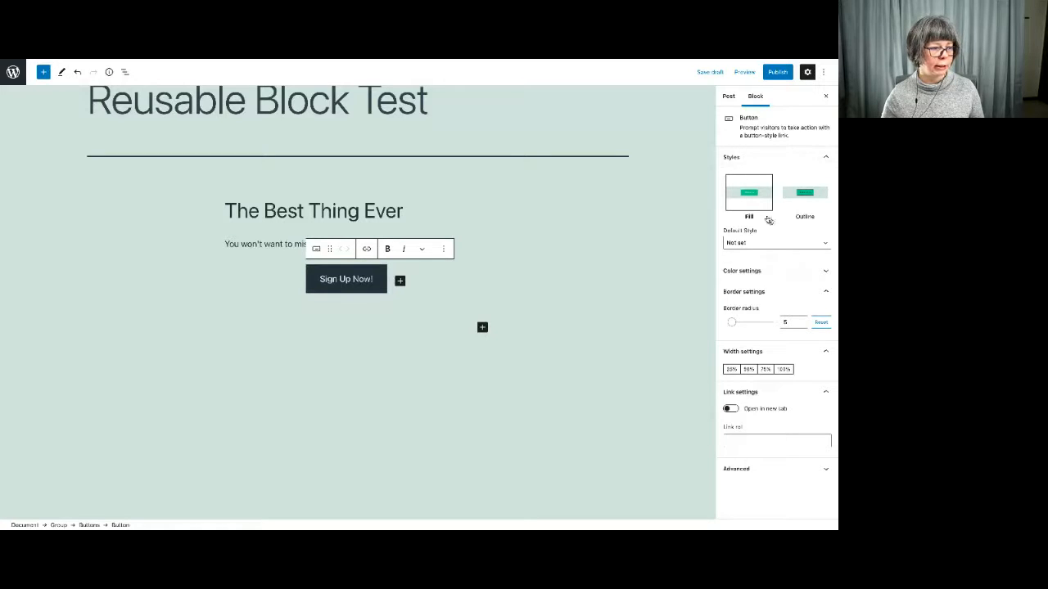
{"action": "left_click", "coordinate": [819, 194]}
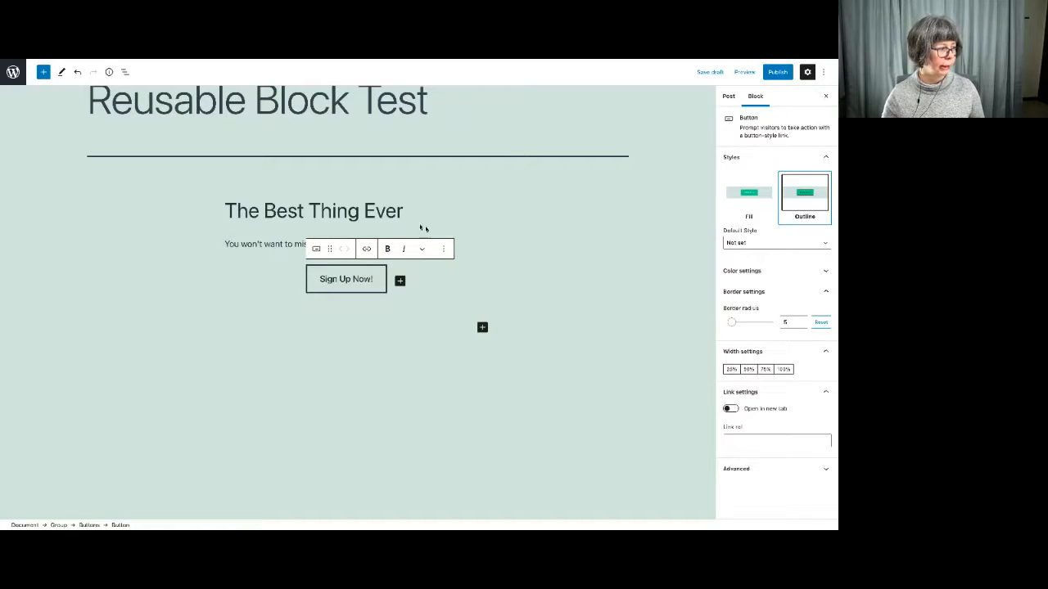
- Change the level of the "The Best Thing Ever" heading to H3
{"action": "left_click", "coordinate": [330, 213]}
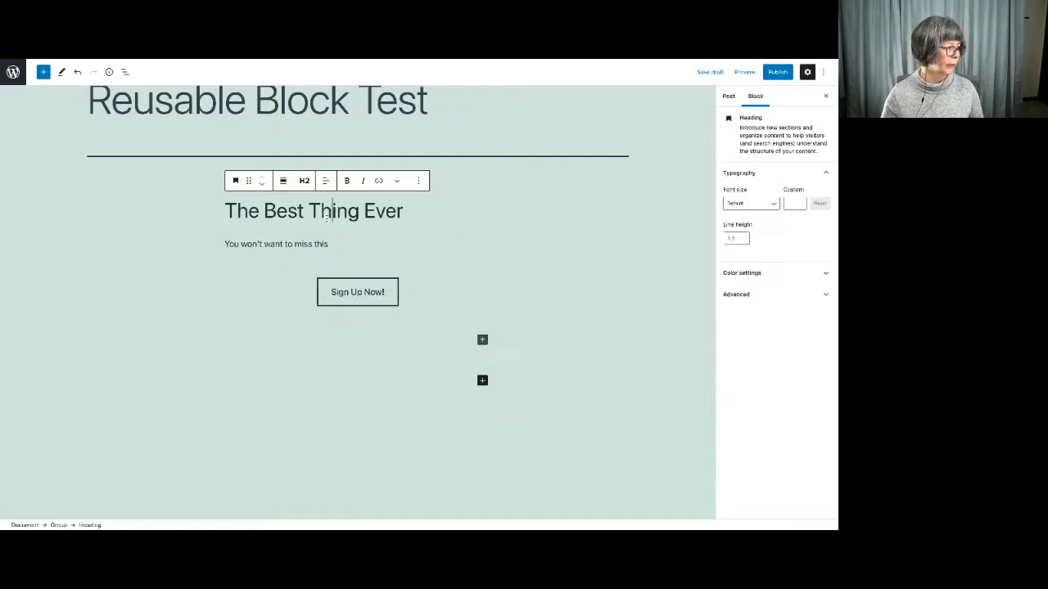
{"action": "left_click", "coordinate": [303, 181]}
{"action": "left_click", "coordinate": [336, 207]}
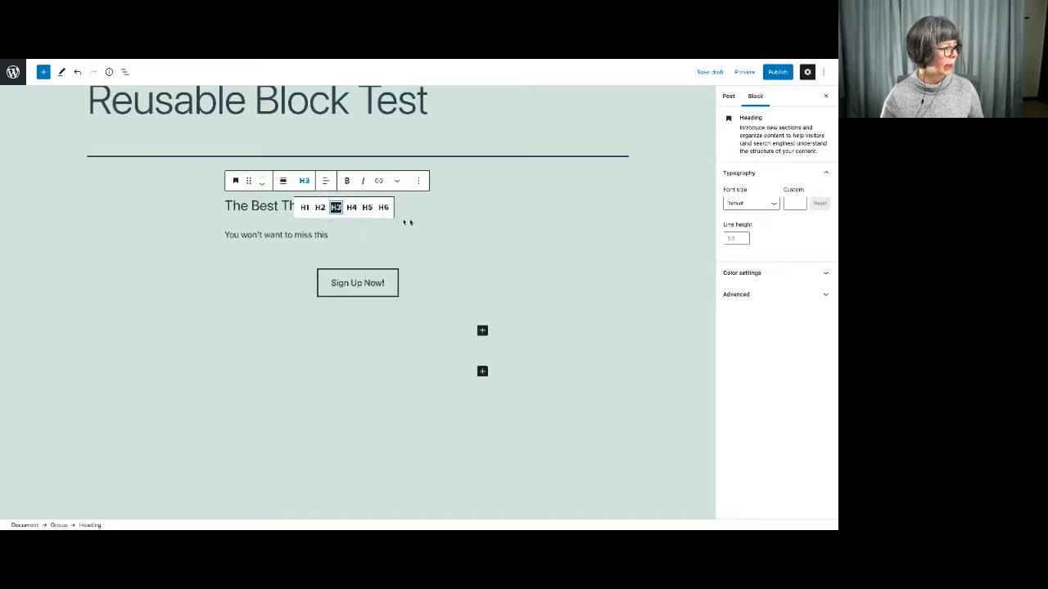
- Make the paragraph "You won't want to miss this" bold and center its text
{"action": "left_click", "coordinate": [219, 236]}
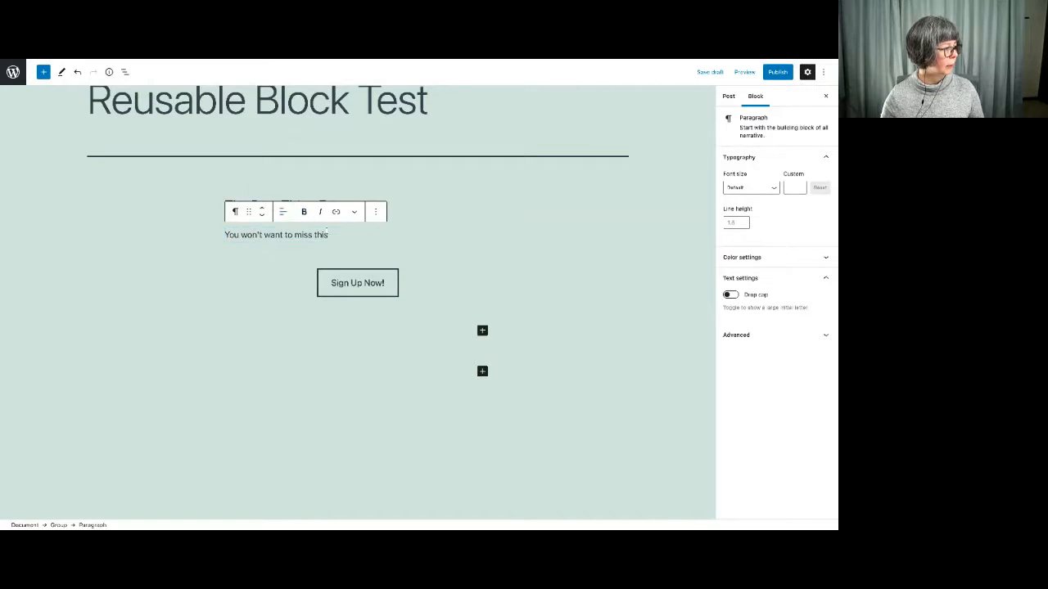
{"action": "left_click_drag", "start_coordinate": [327, 235], "coordinate": [213, 237]}
{"action": "triple_click", "coordinate": [265, 234]}
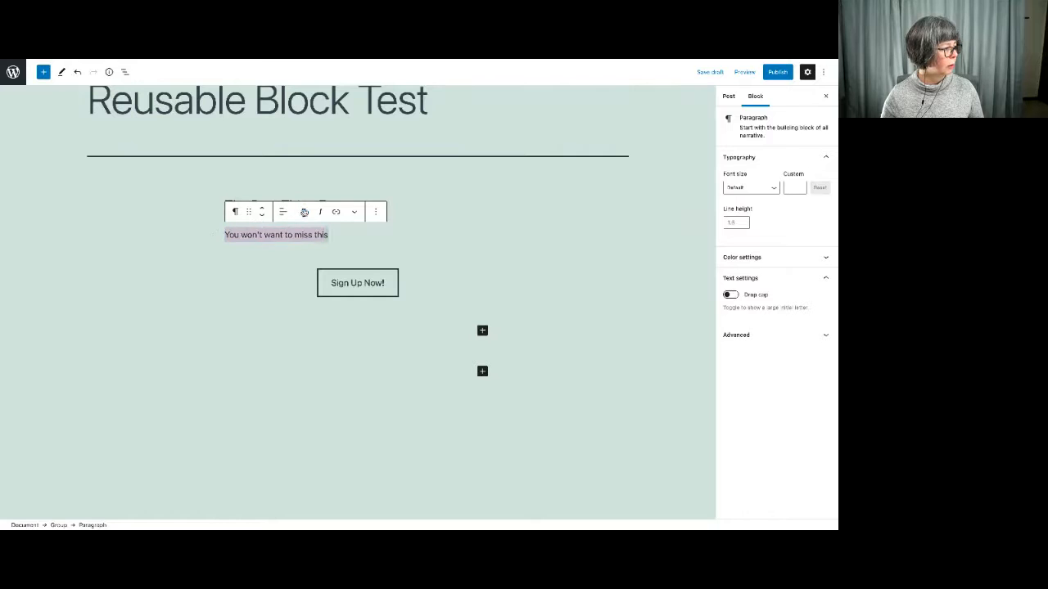
{"action": "left_click", "coordinate": [304, 212]}
{"action": "left_click", "coordinate": [376, 213]}
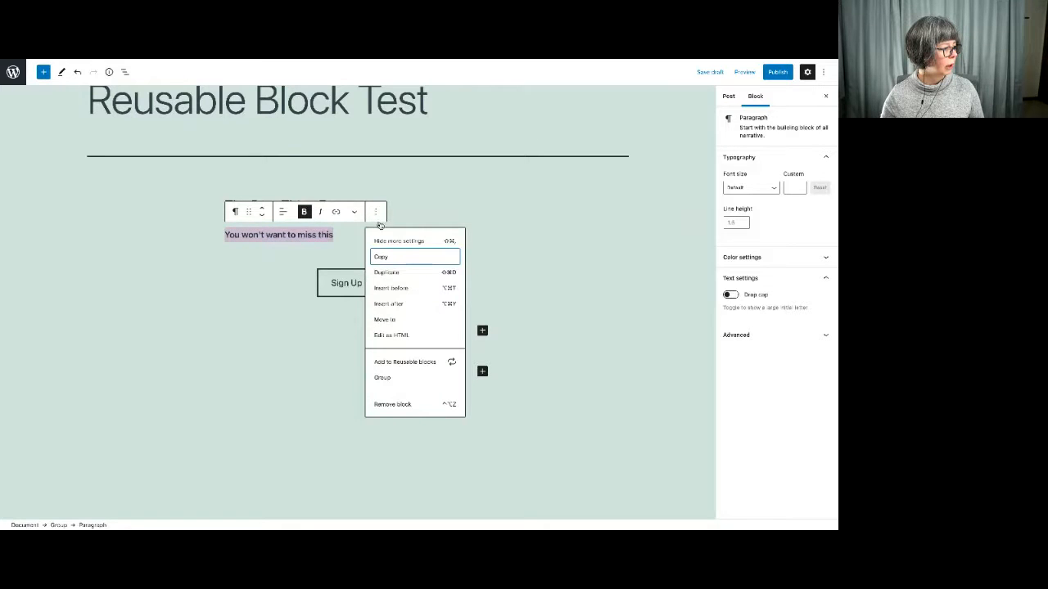
{"action": "left_click", "coordinate": [282, 213]}
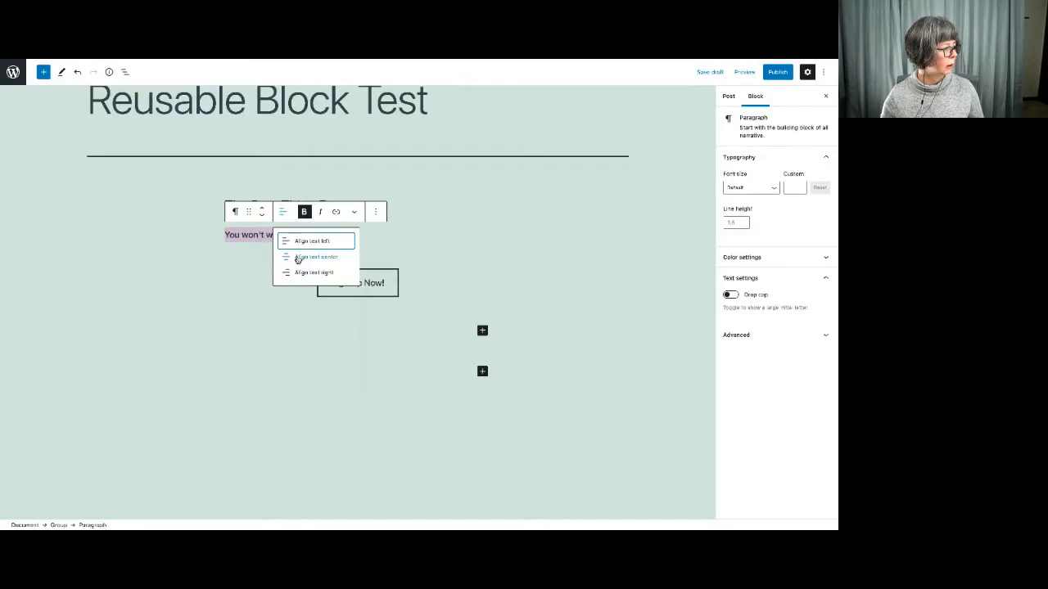
{"action": "left_click", "coordinate": [298, 259]}
{"action": "left_click", "coordinate": [425, 237]}
- Center the text of the "The Best Thing Ever" heading and deselect the block
{"action": "left_click", "coordinate": [446, 206]}
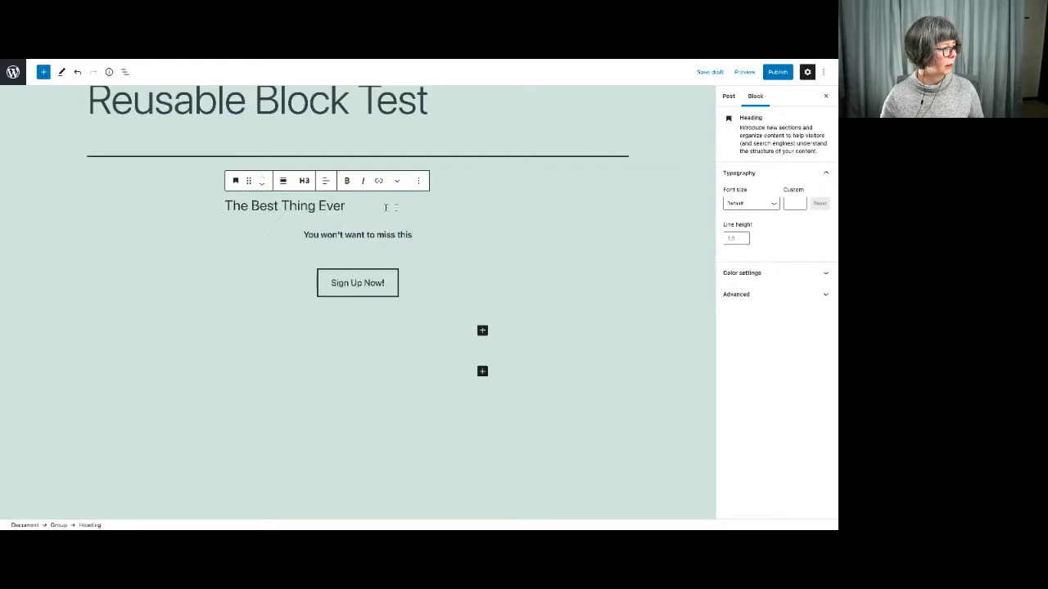
{"action": "left_click", "coordinate": [325, 181]}
{"action": "left_click", "coordinate": [347, 225]}
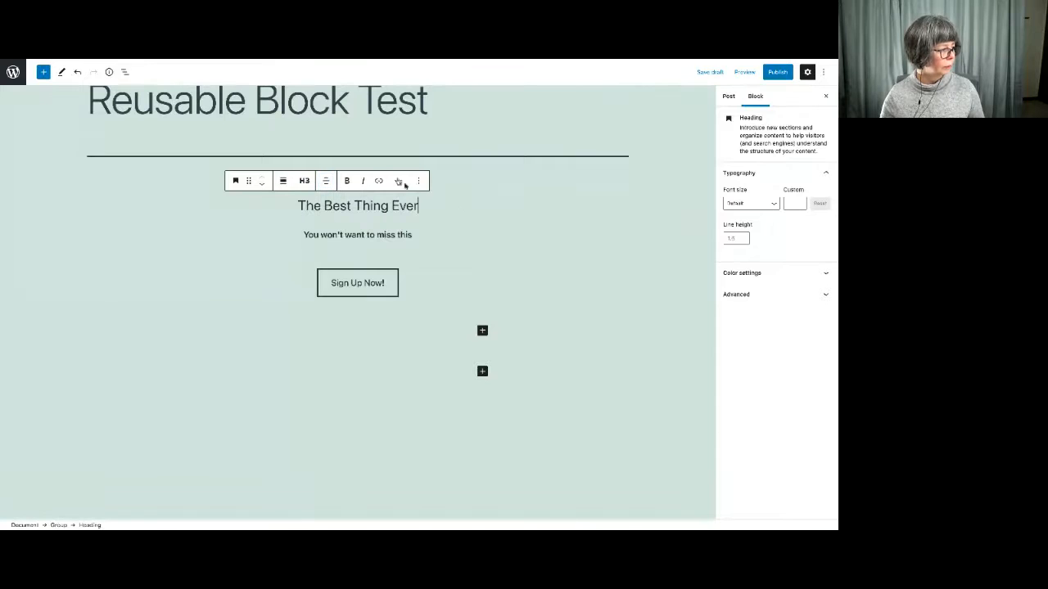
{"action": "left_click", "coordinate": [485, 188]}
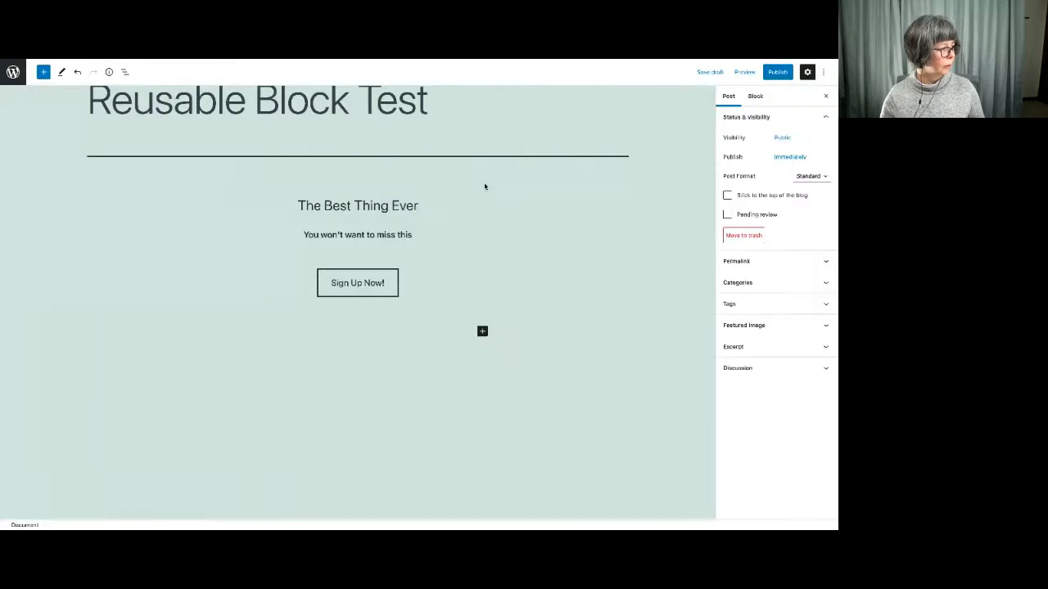
- Select the whole Group block through the block outline and apply the Borders style to it
{"action": "left_click", "coordinate": [125, 71]}
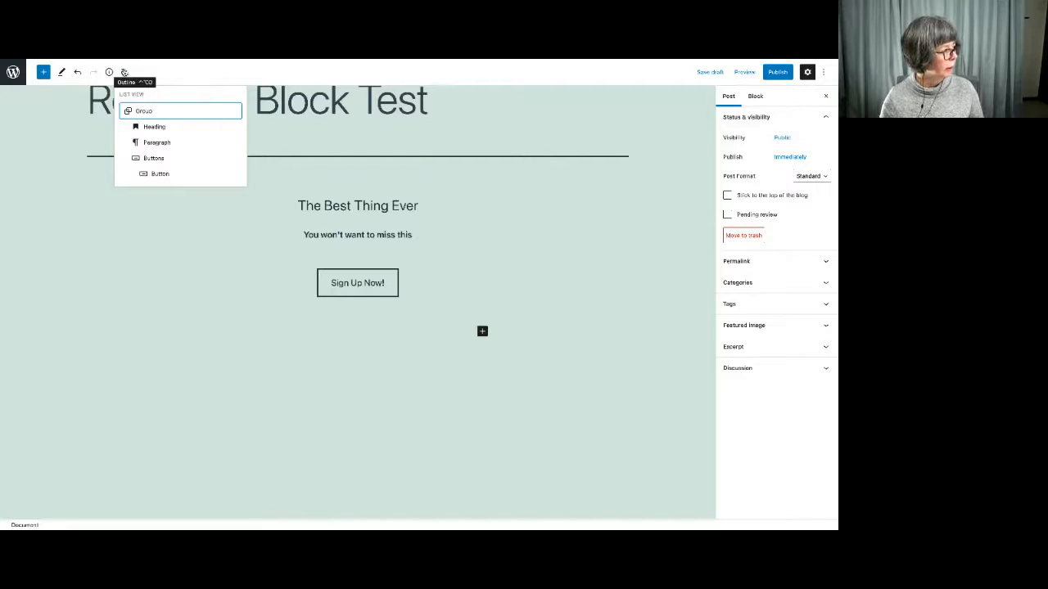
{"action": "left_click", "coordinate": [144, 111]}
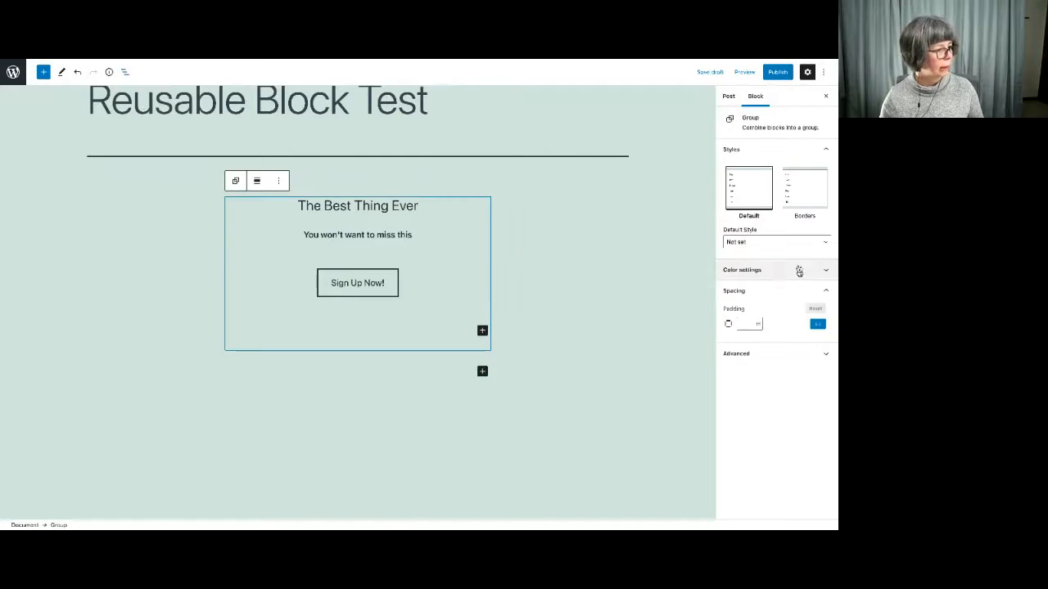
{"action": "left_click", "coordinate": [794, 176]}
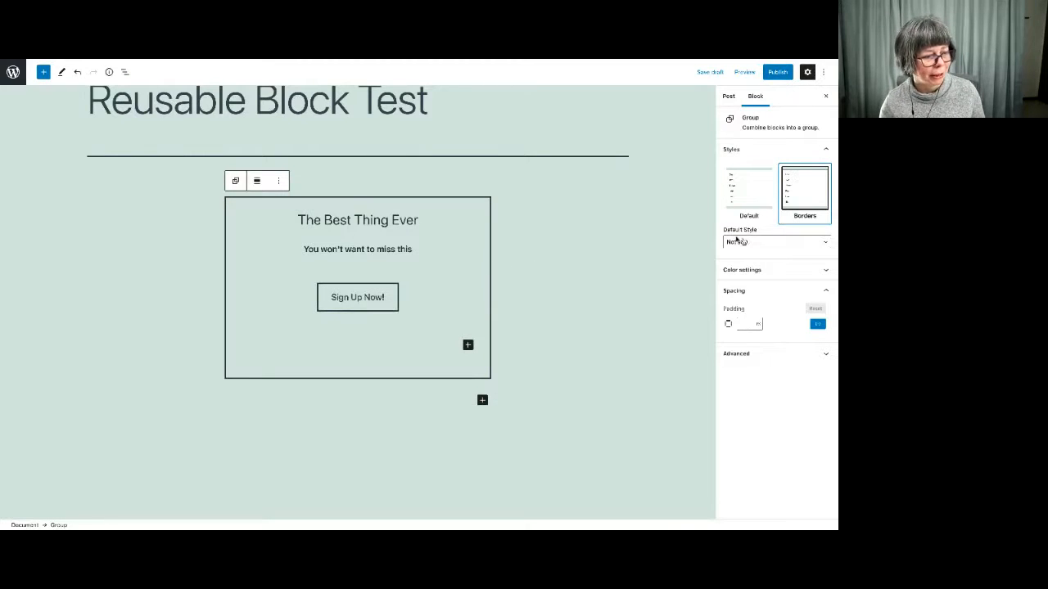
- Give the Group block the preset pink-to-lavender linear gradient as its background color
{"action": "left_click", "coordinate": [754, 270]}
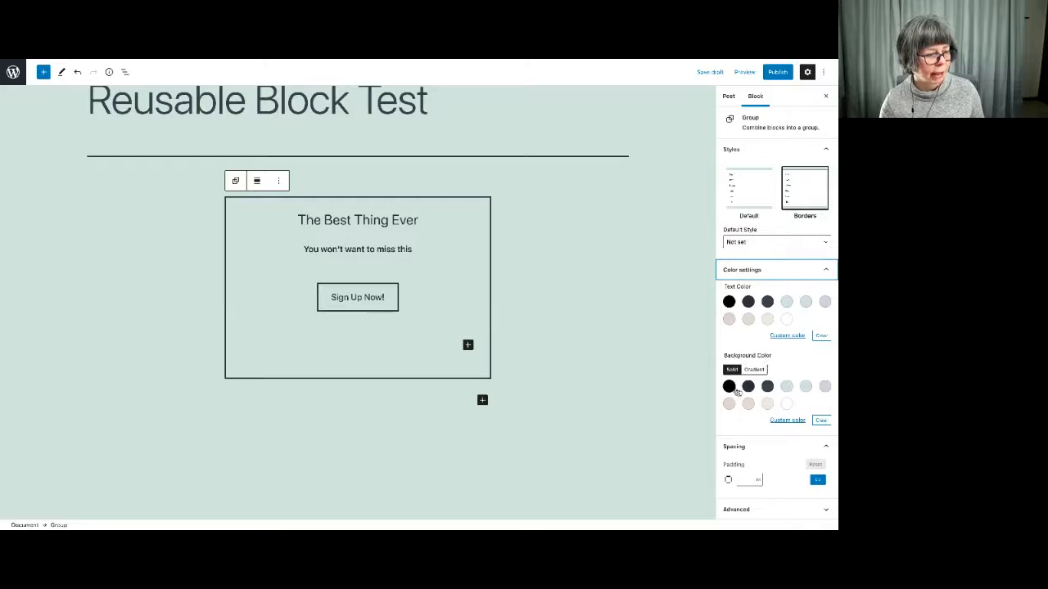
{"action": "left_click", "coordinate": [754, 369]}
{"action": "left_click", "coordinate": [748, 404]}
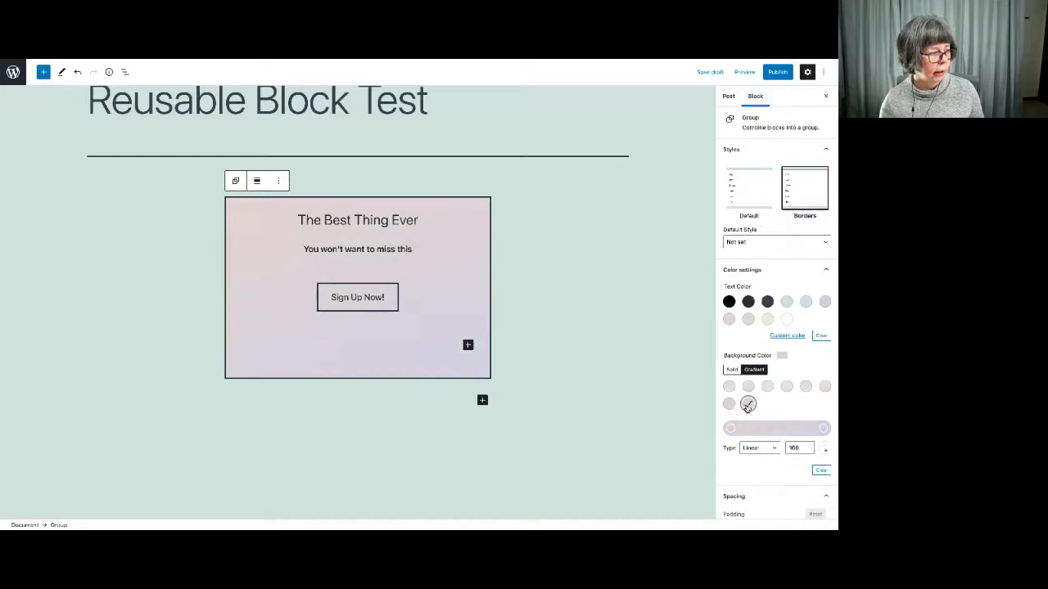
- Add the styled Group block to the Reusable blocks
{"action": "scroll", "coordinate": [786, 459], "scroll_direction": "down", "scroll_amount": 1}
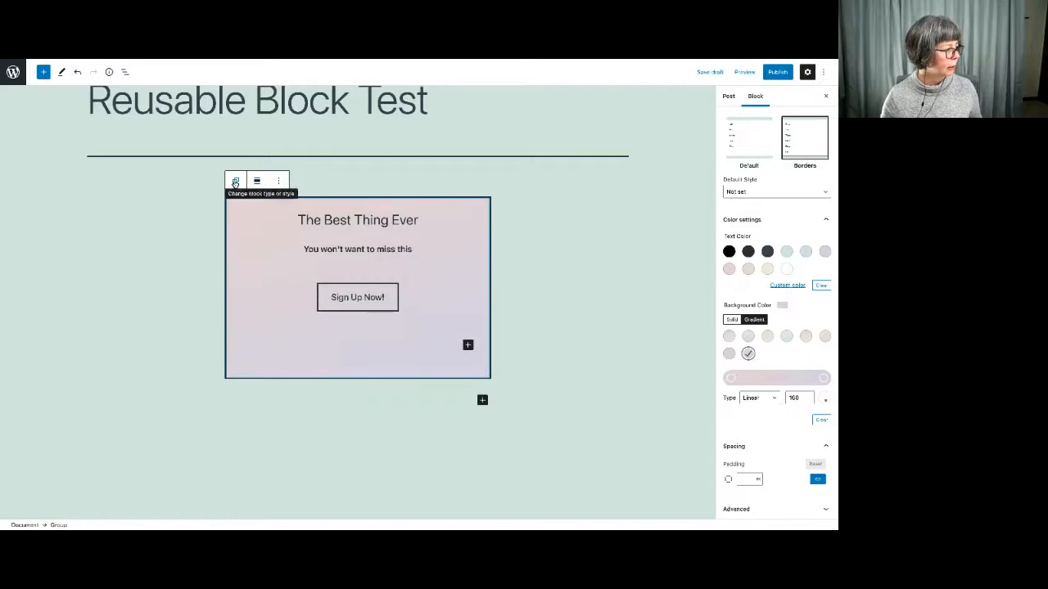
{"action": "left_click", "coordinate": [279, 182]}
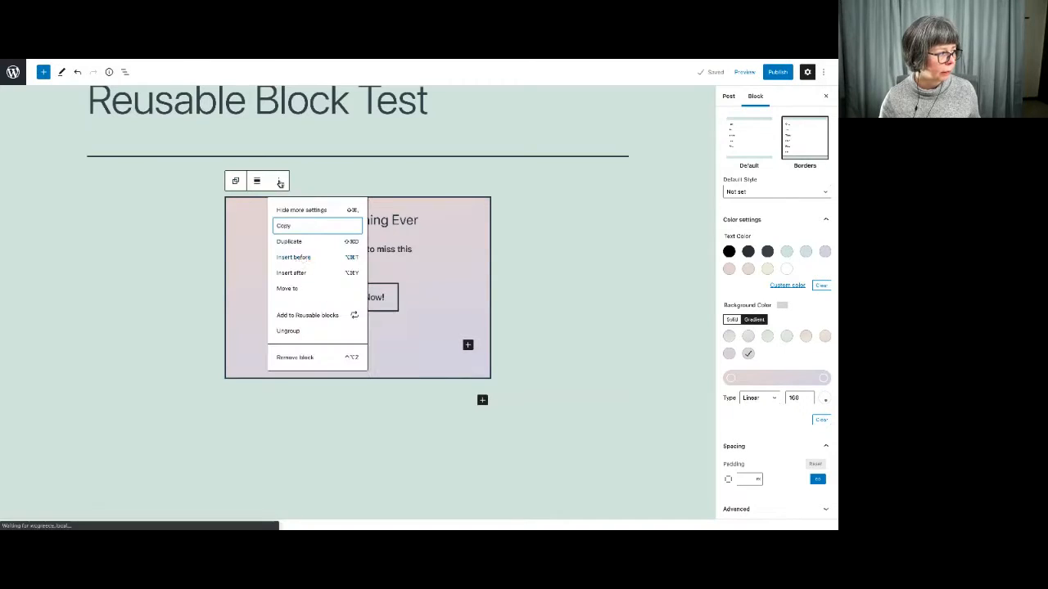
{"action": "left_click", "coordinate": [308, 316]}
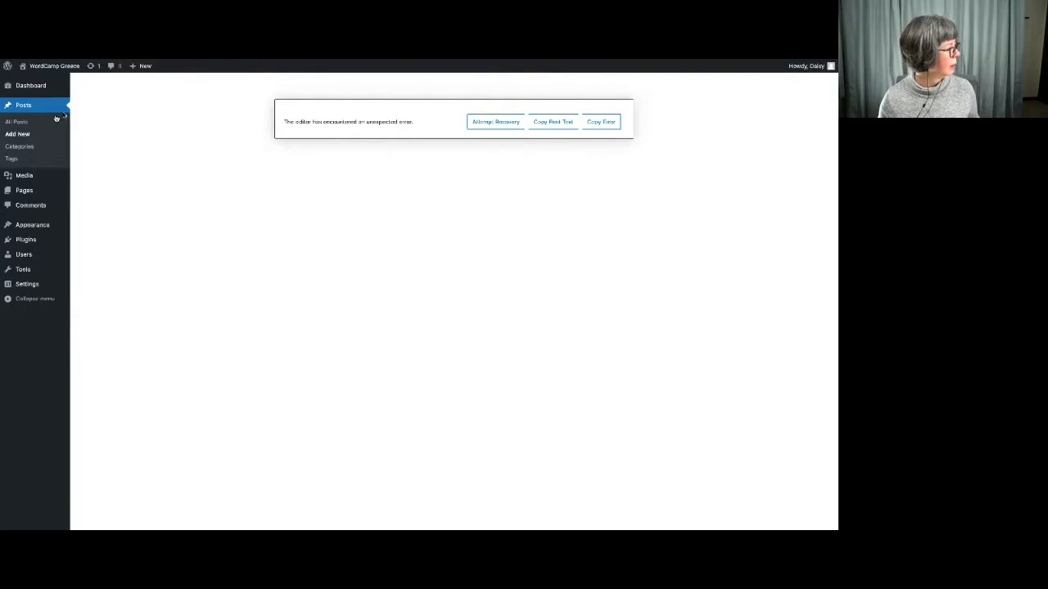
- Go to the list of all posts and reopen the "Reusable Block Test" draft for editing
{"action": "left_click", "coordinate": [23, 121]}
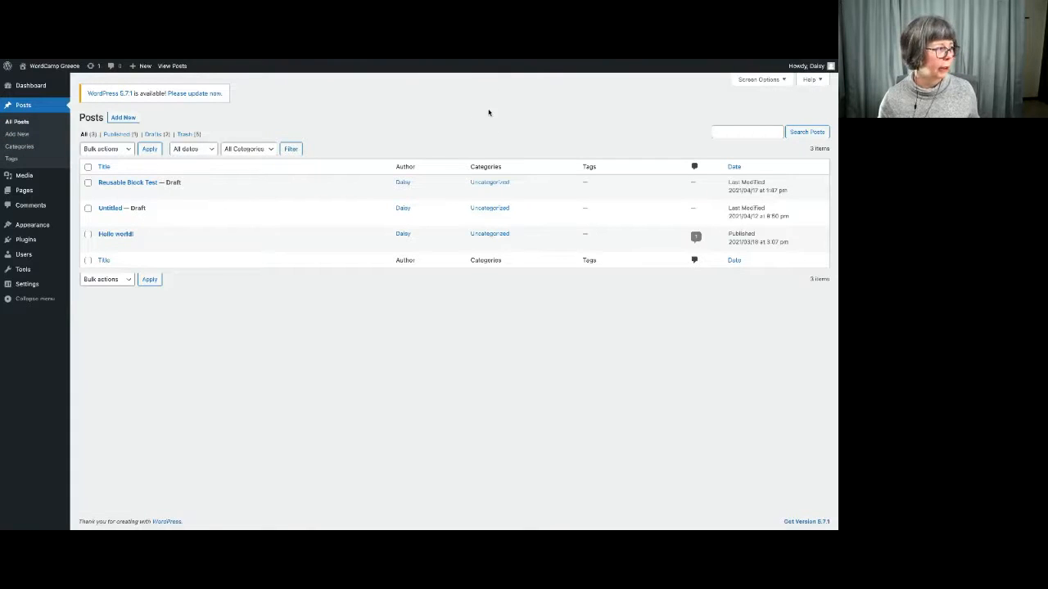
{"action": "mouse_move", "coordinate": [17, 226]}
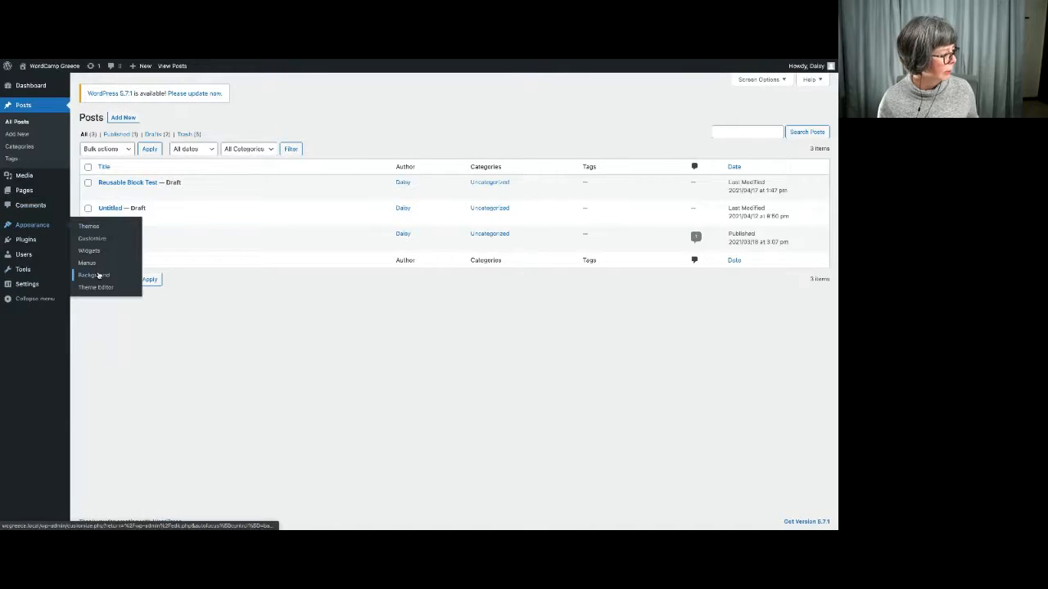
{"action": "left_click", "coordinate": [103, 192]}
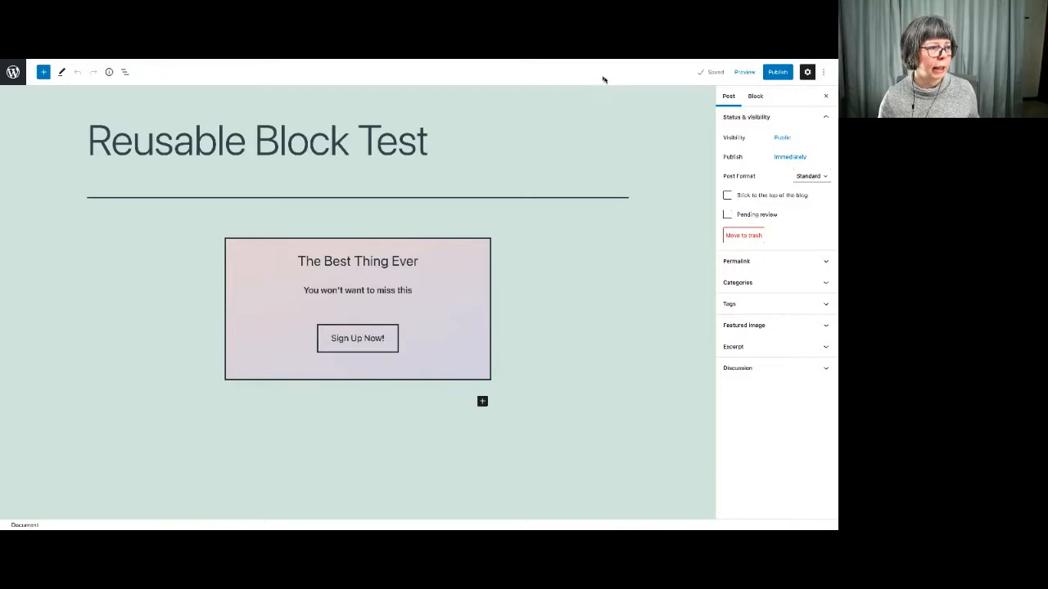
- Show the reusable blocks available for insertion and open the page for managing all reusable blocks
{"action": "left_click", "coordinate": [824, 72]}
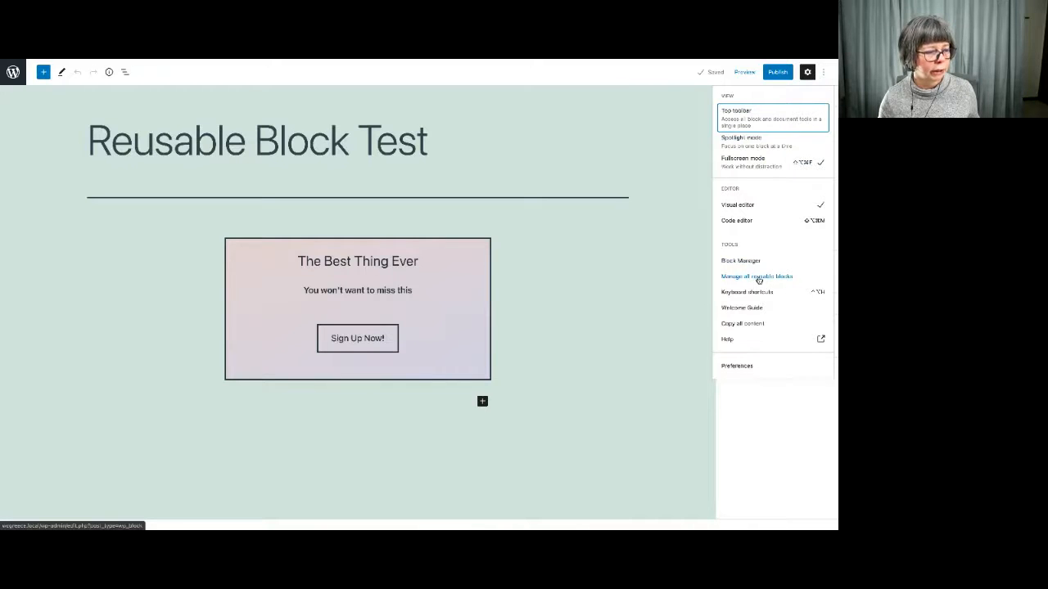
{"action": "left_click", "coordinate": [44, 72]}
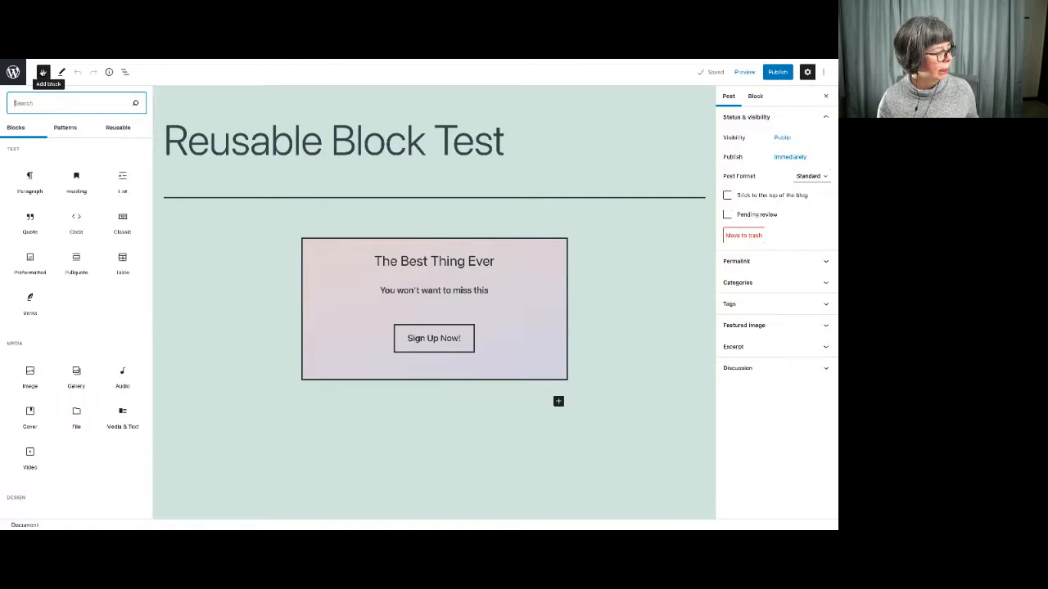
{"action": "left_click", "coordinate": [117, 129]}
{"action": "left_click", "coordinate": [118, 128]}
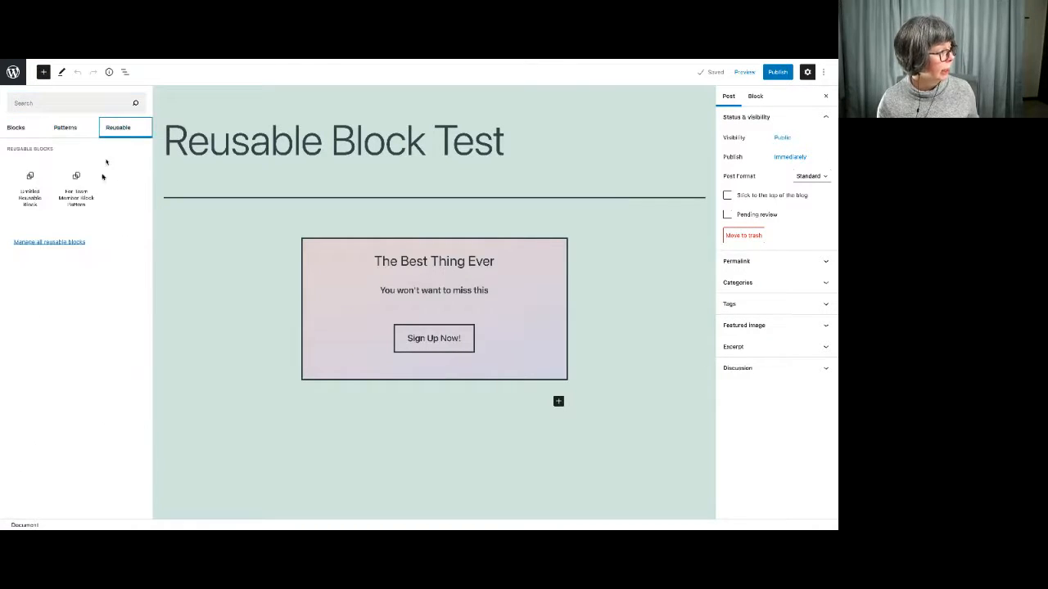
{"action": "left_click", "coordinate": [41, 243]}
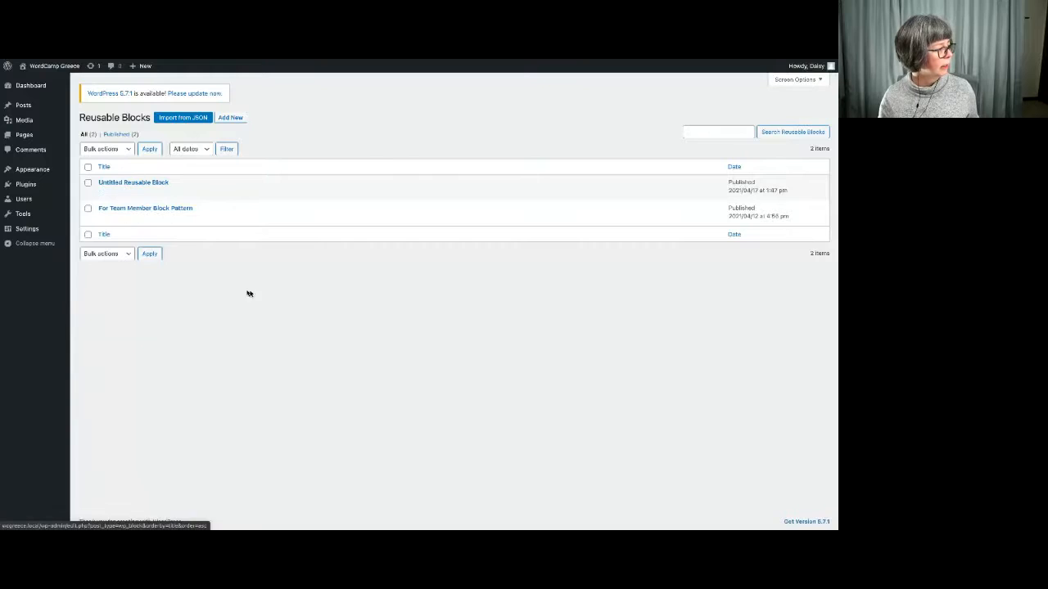
- Open the reusable block "For Team Member Block Pattern" for editing
{"action": "mouse_move", "coordinate": [110, 185]}
{"action": "mouse_move", "coordinate": [127, 225]}
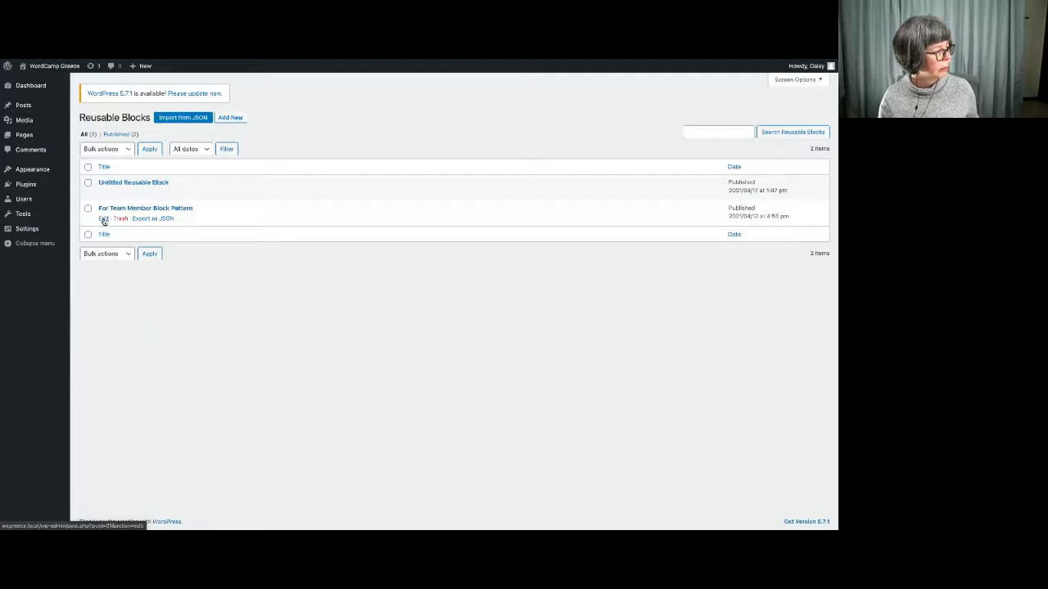
{"action": "left_click", "coordinate": [104, 219]}
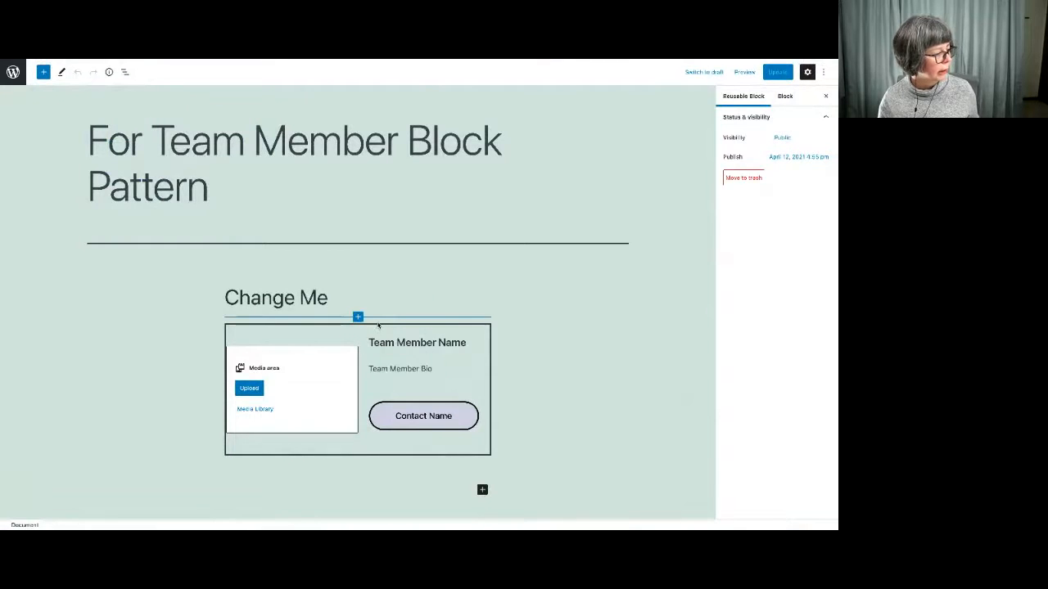
- Examine the team member pattern's heading, name, bio and contact button blocks by selecting them individually
{"action": "left_click", "coordinate": [379, 327]}
{"action": "left_click", "coordinate": [438, 282]}
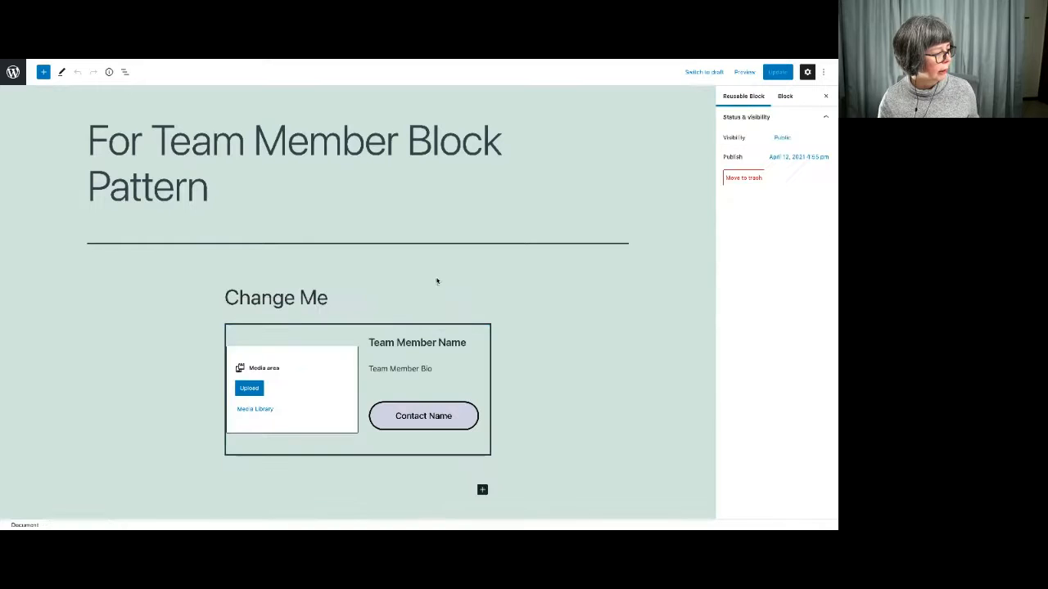
{"action": "left_click", "coordinate": [312, 296]}
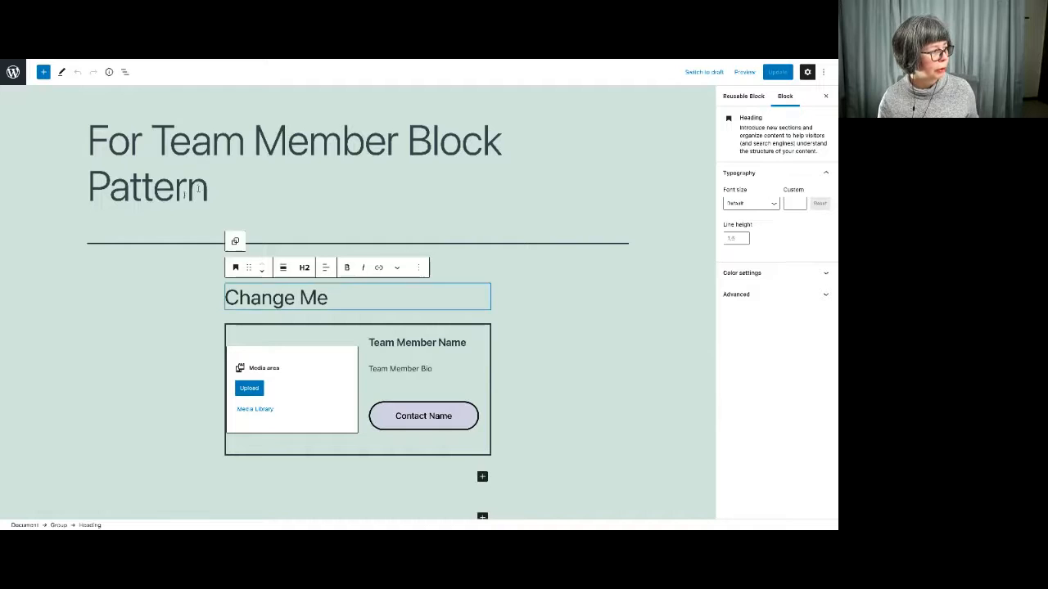
{"action": "left_click", "coordinate": [625, 326]}
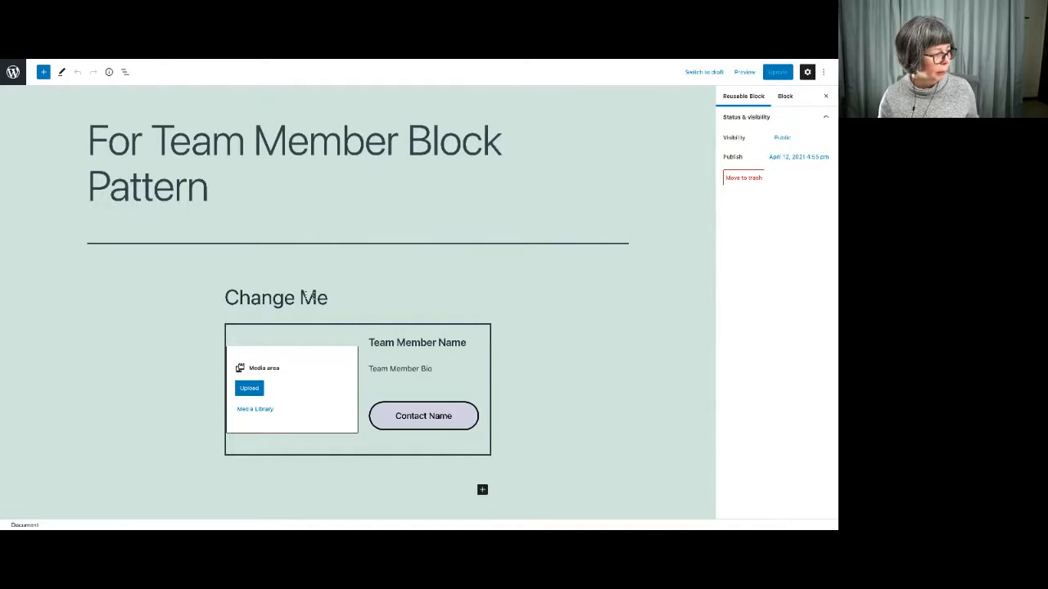
{"action": "left_click", "coordinate": [338, 294]}
{"action": "left_click", "coordinate": [437, 367]}
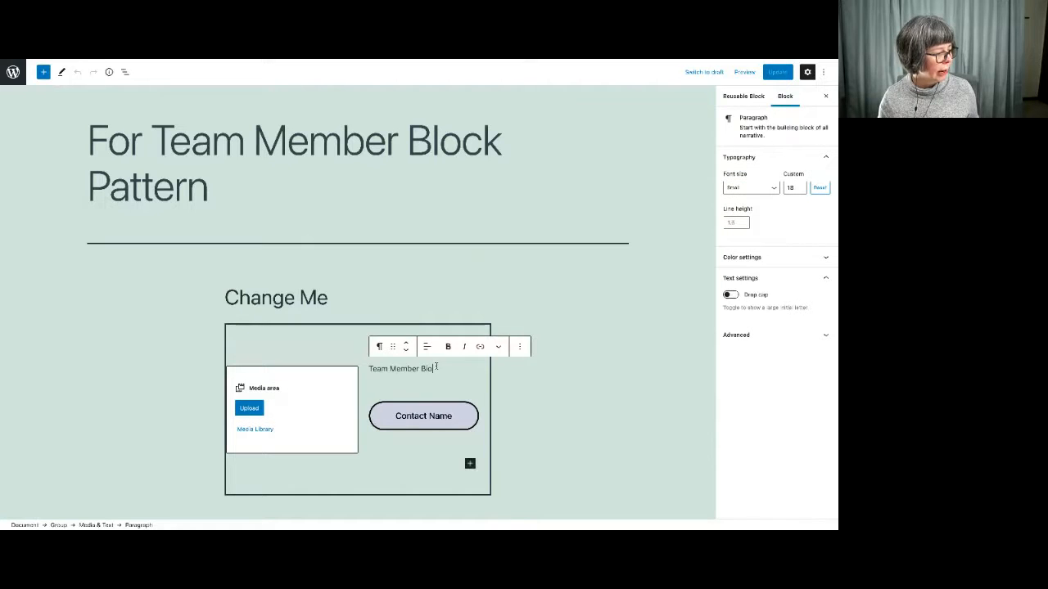
{"action": "left_click_drag", "start_coordinate": [432, 370], "coordinate": [354, 369]}
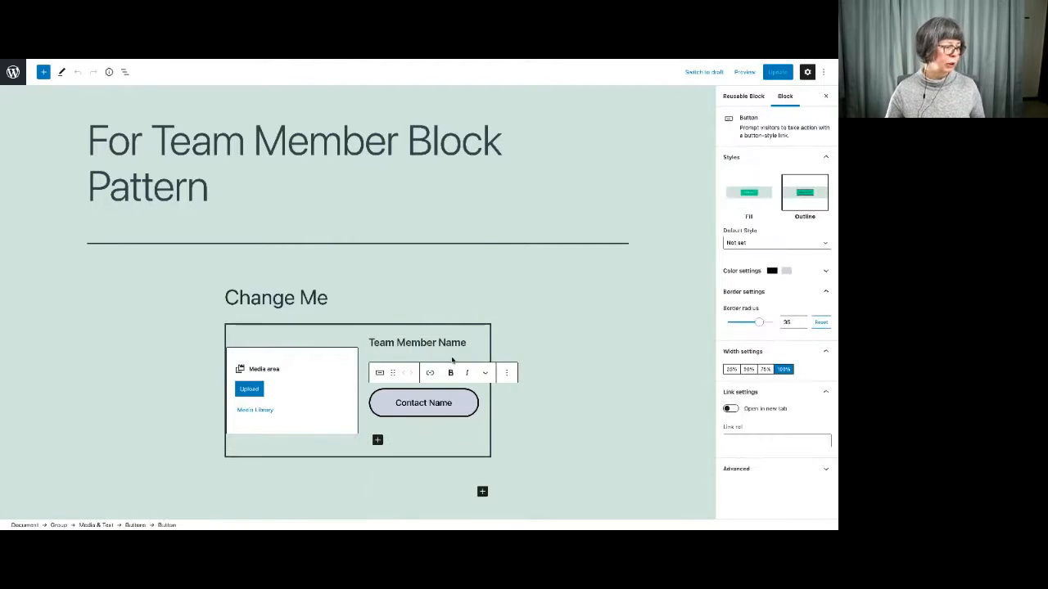
{"action": "triple_click", "coordinate": [444, 340]}
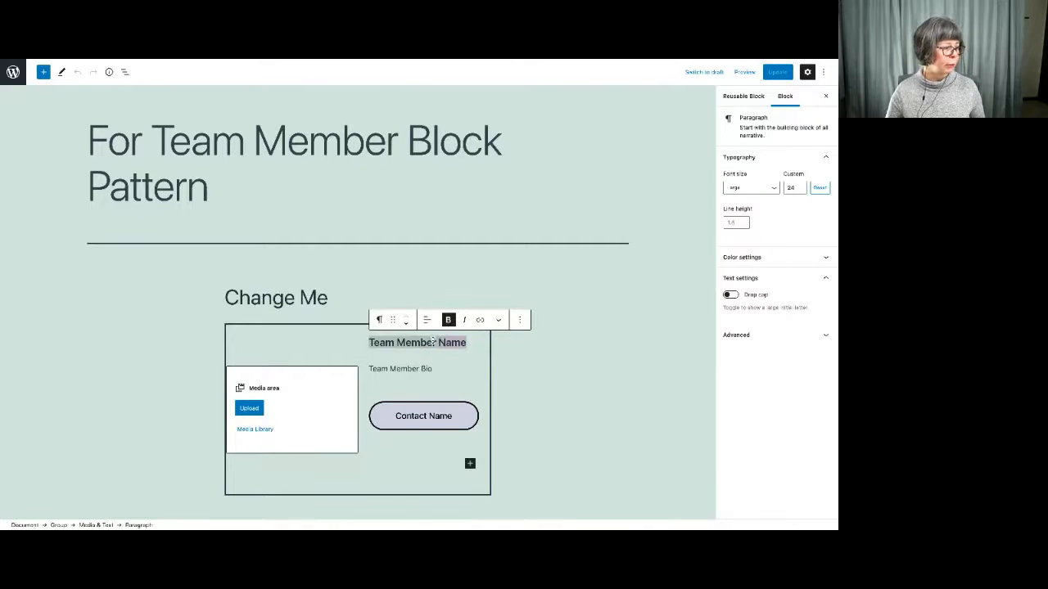